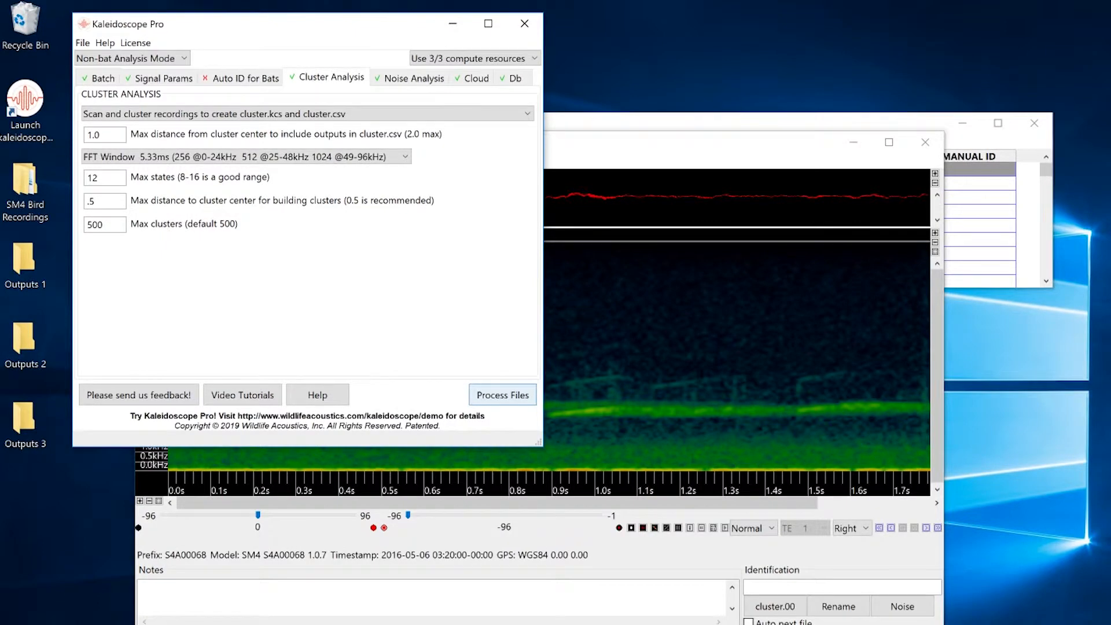
# - Copy every TOP1MATCH cluster name into the MANUAL ID column of the results table
pyautogui.click(891, 119)
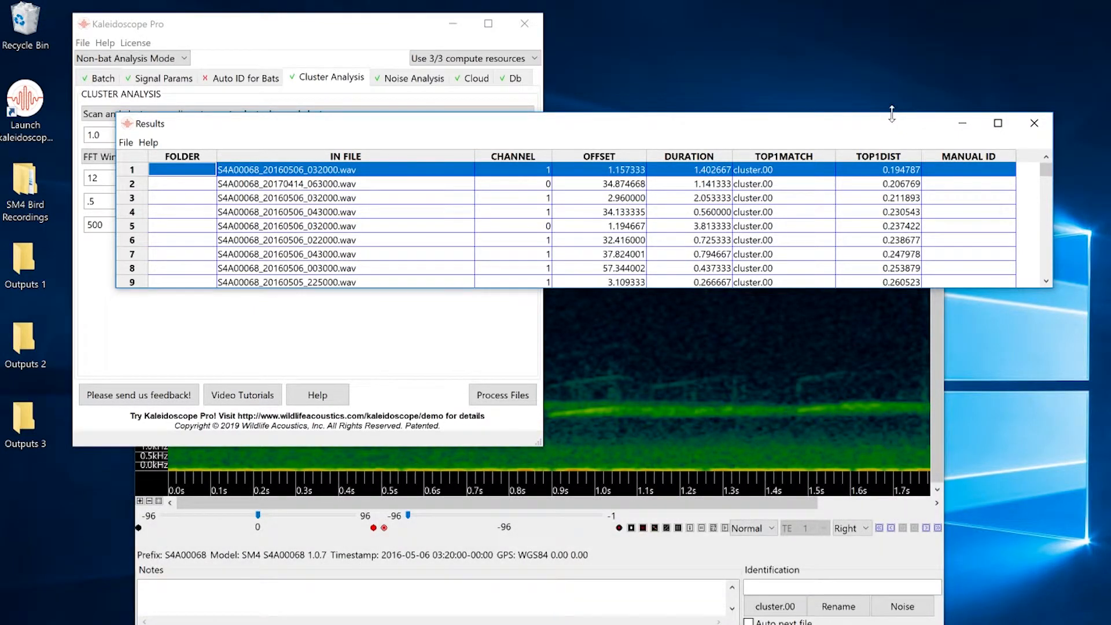
pyautogui.click(126, 143)
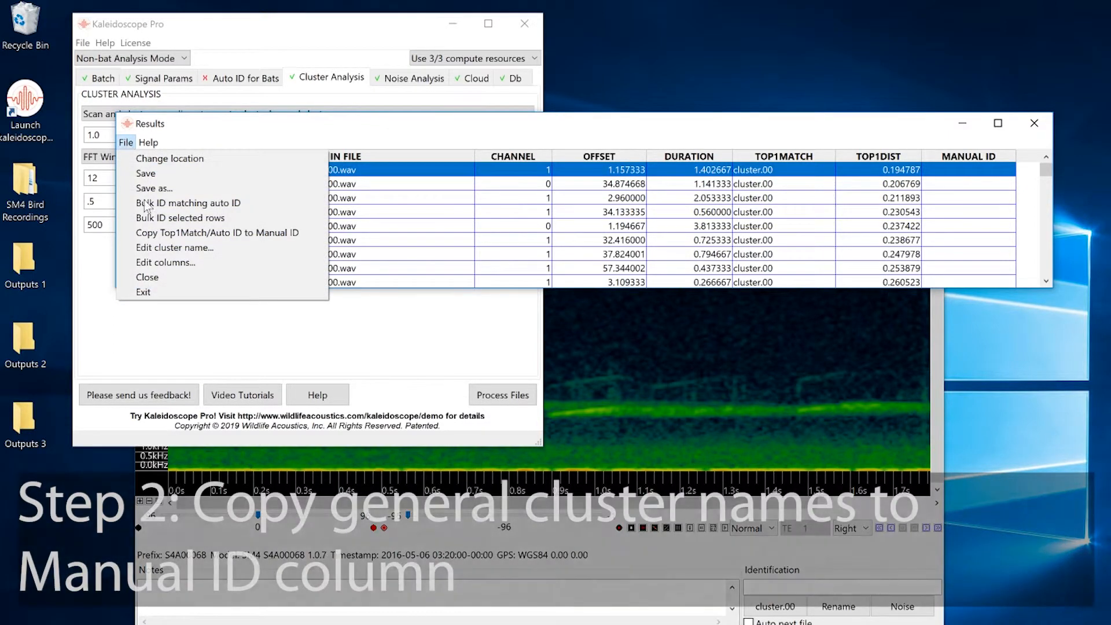
pyautogui.click(152, 231)
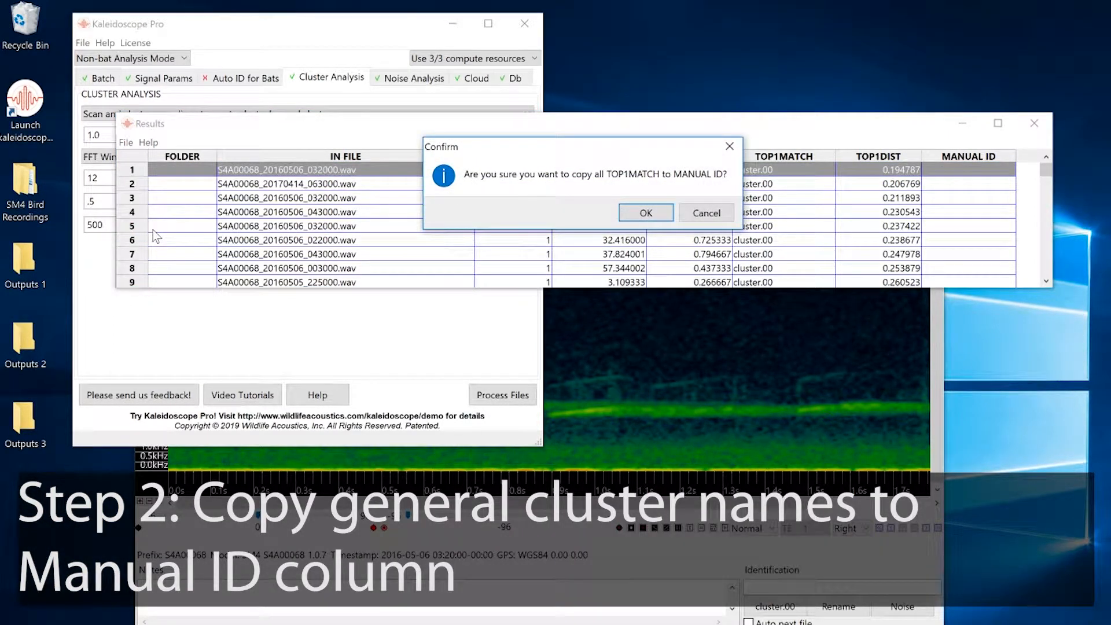
pyautogui.click(650, 215)
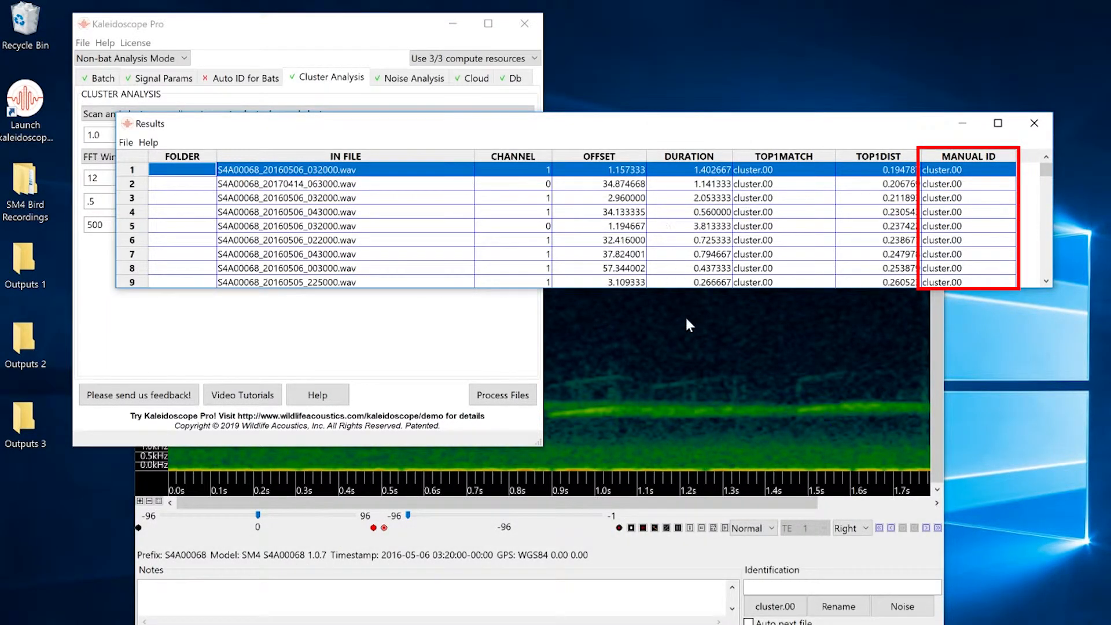
# - Open the spectrogram viewer and listen to detections from cluster.00 and cluster.01
pyautogui.click(687, 336)
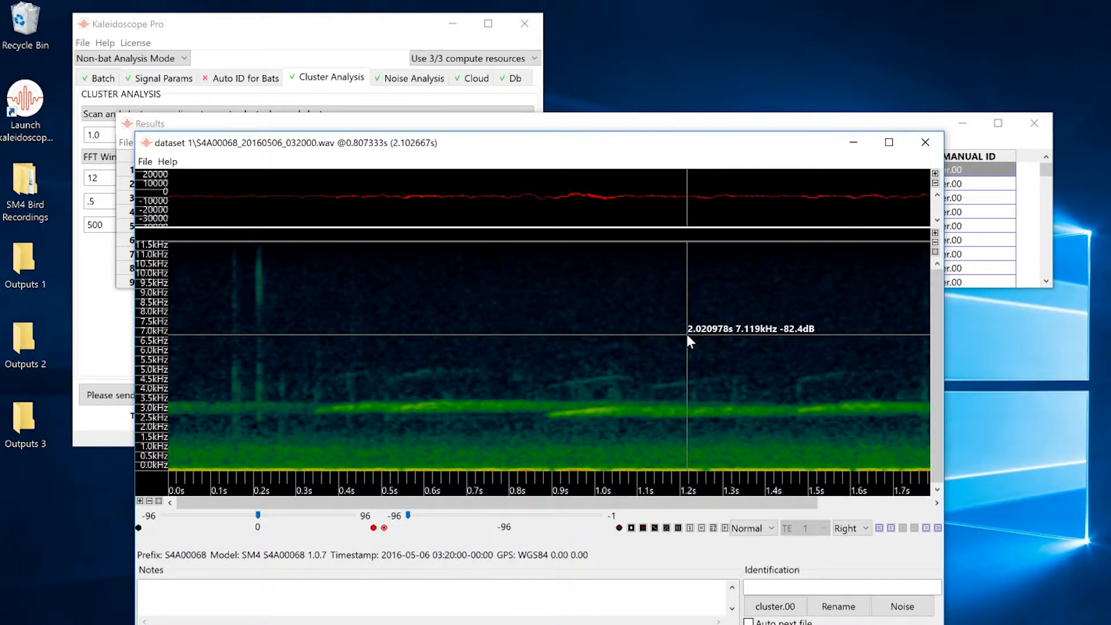
pyautogui.click(725, 528)
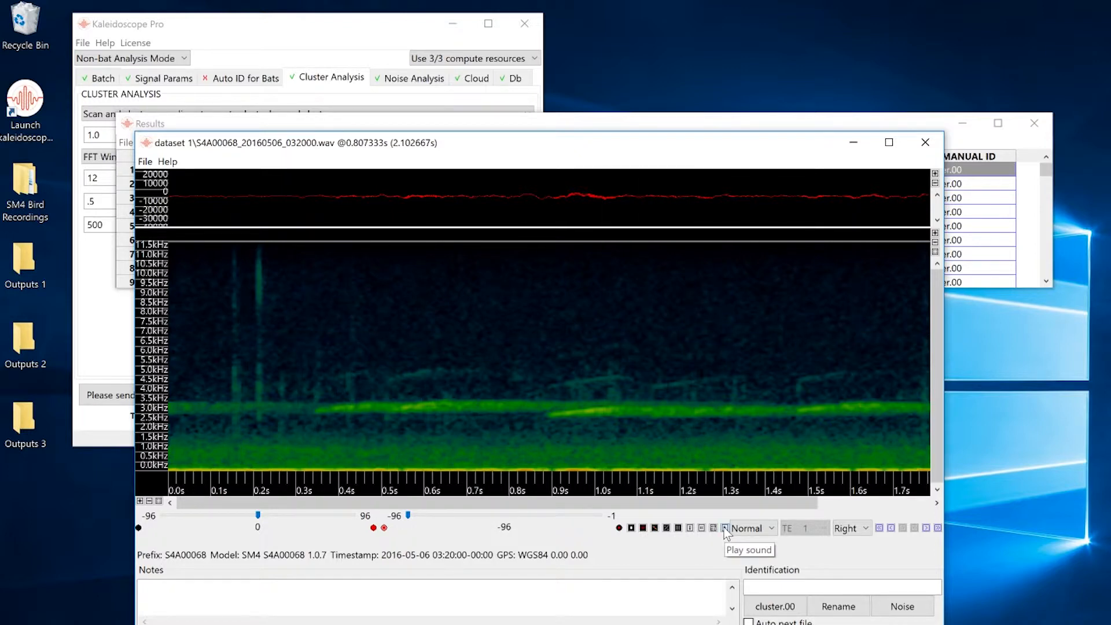
pyautogui.moveTo(589, 144); pyautogui.dragTo(454, 16)
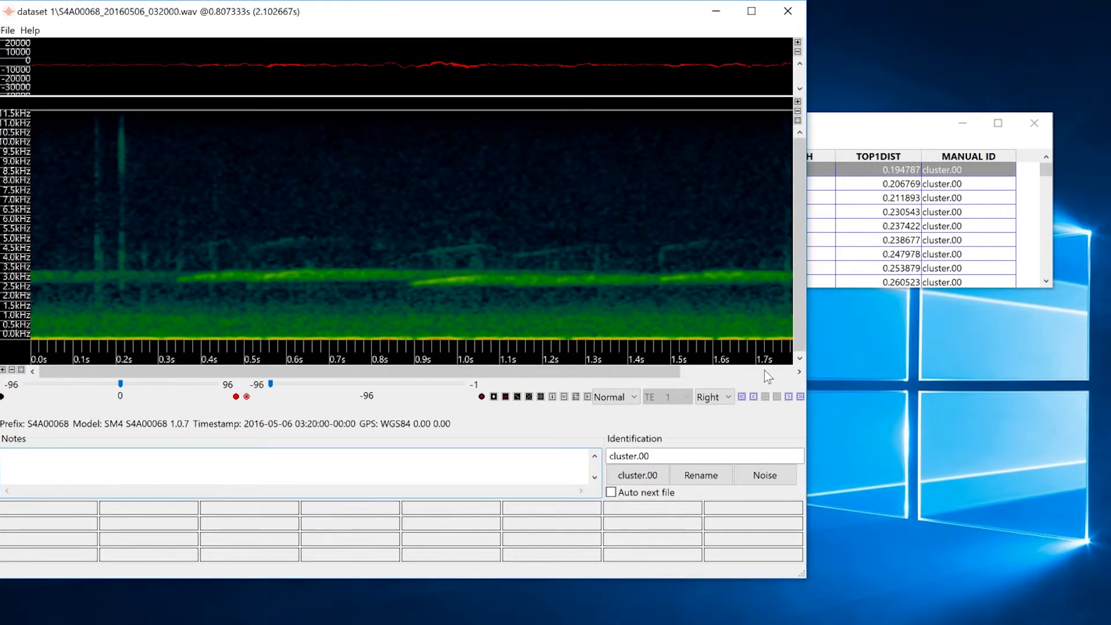
pyautogui.click(800, 397)
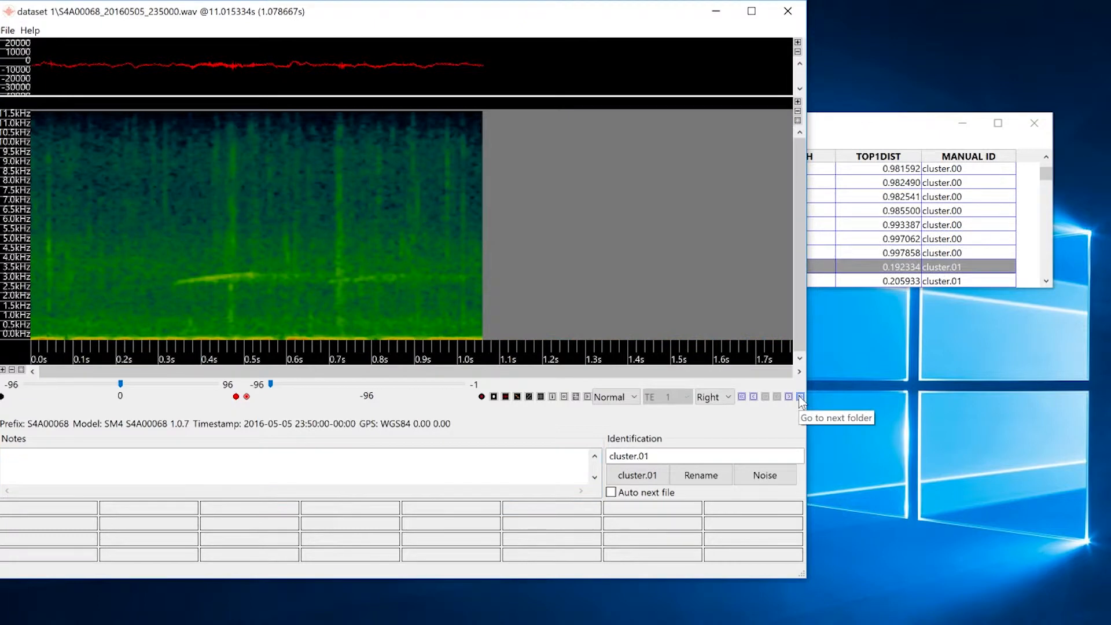
pyautogui.click(588, 397)
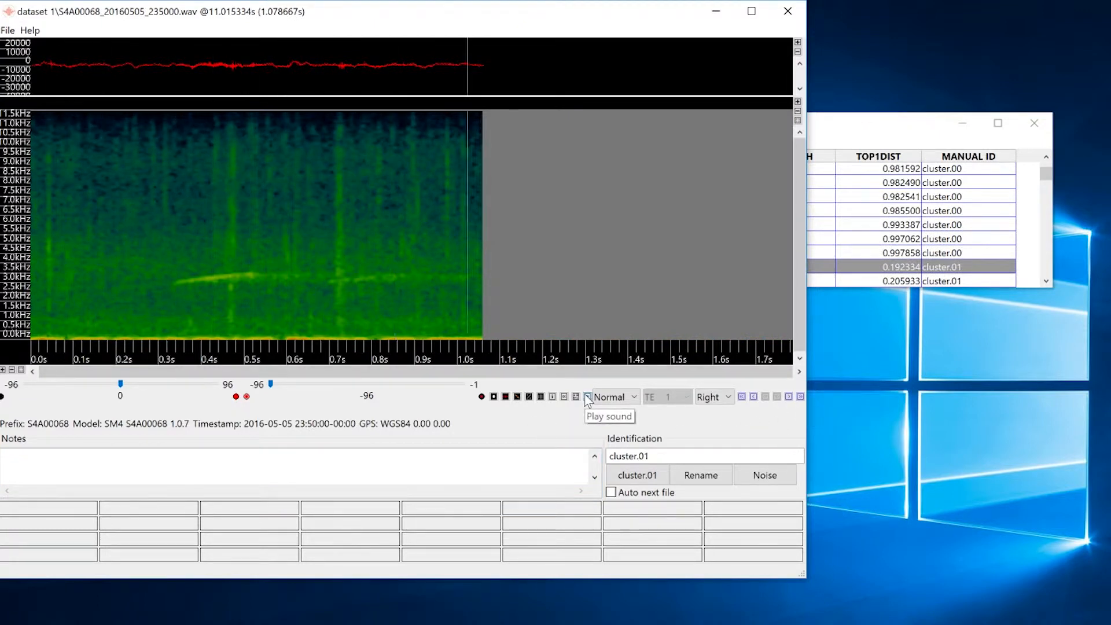
pyautogui.click(791, 398)
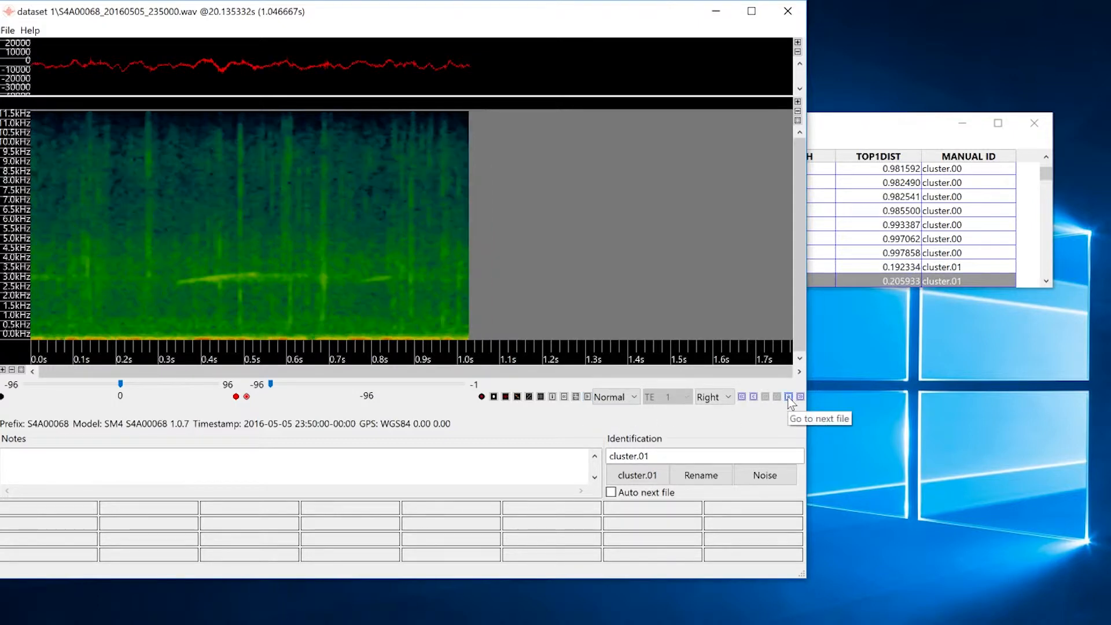
pyautogui.click(587, 398)
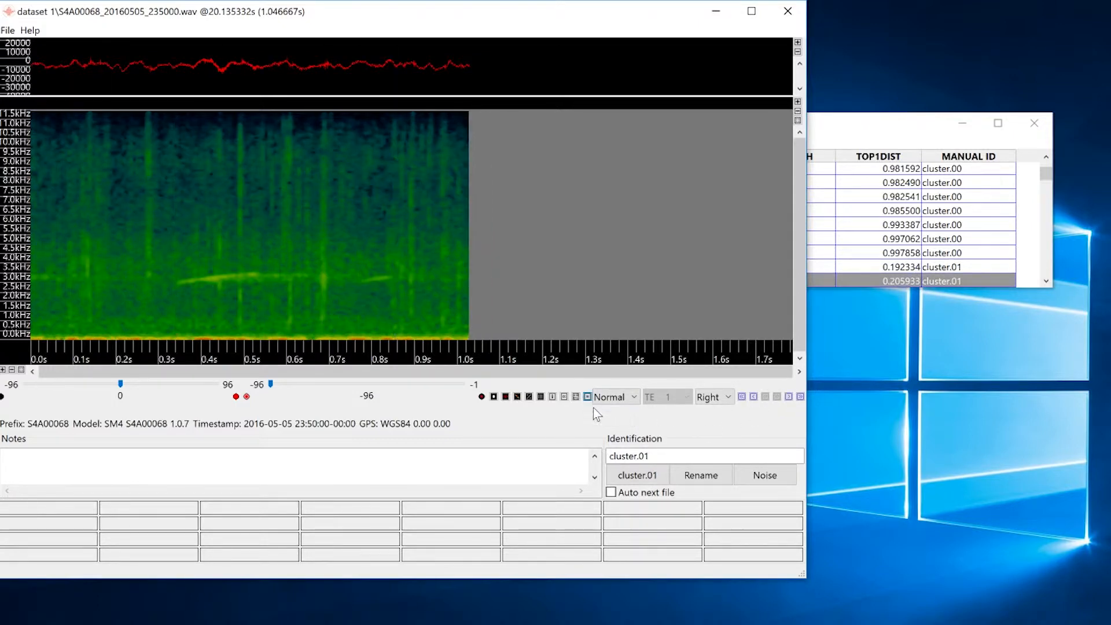
# - Step through the clusters up to cluster.06 and play its first detection
pyautogui.click(800, 397)
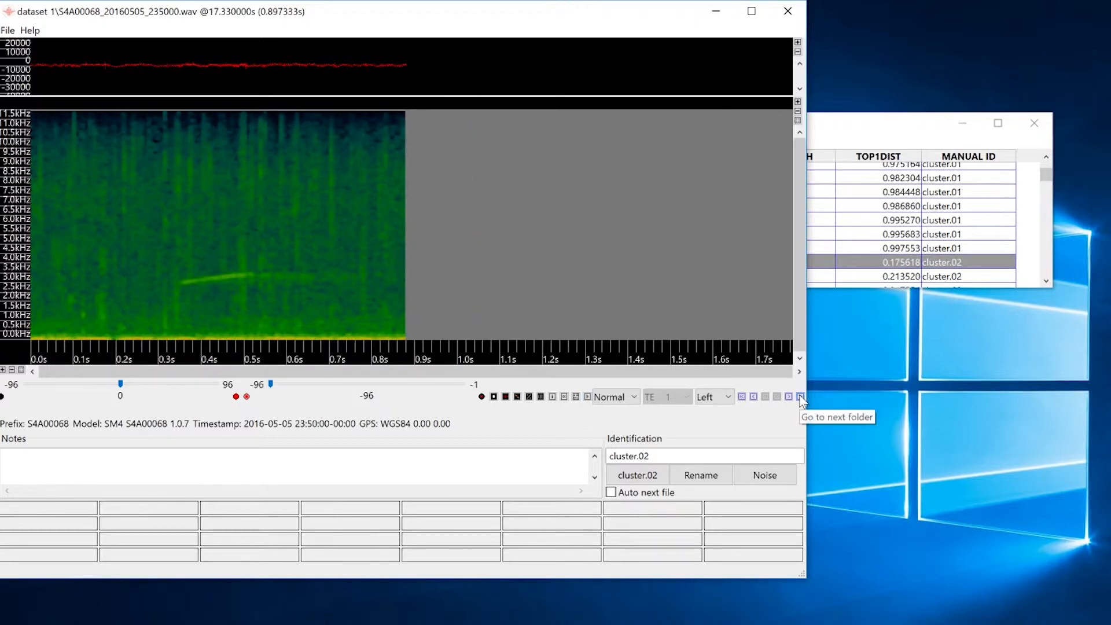
pyautogui.click(800, 397)
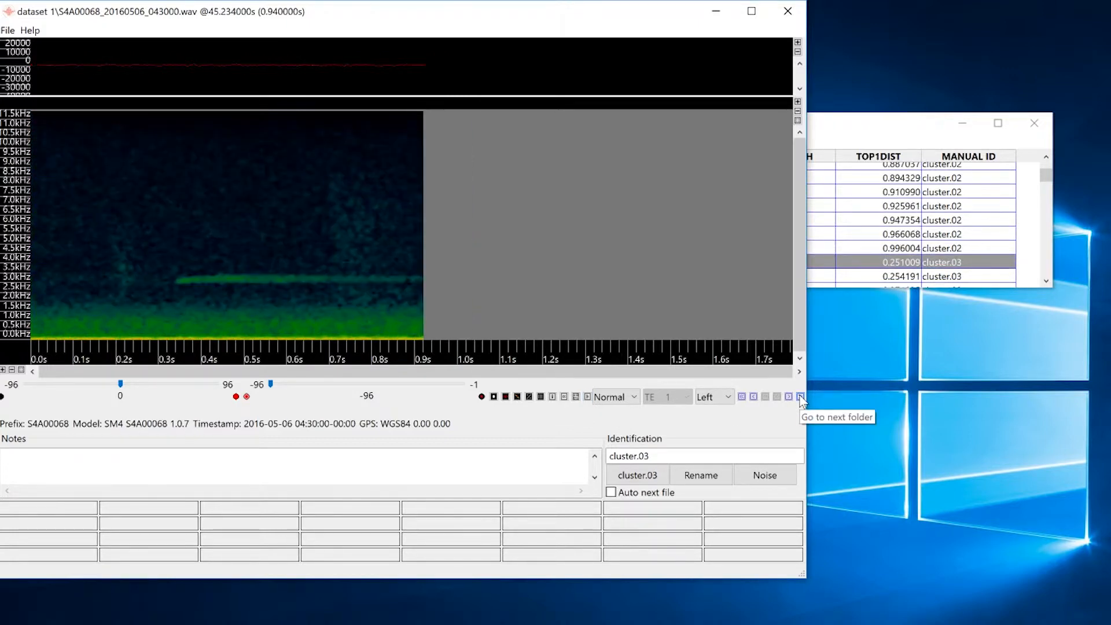
pyautogui.click(801, 397)
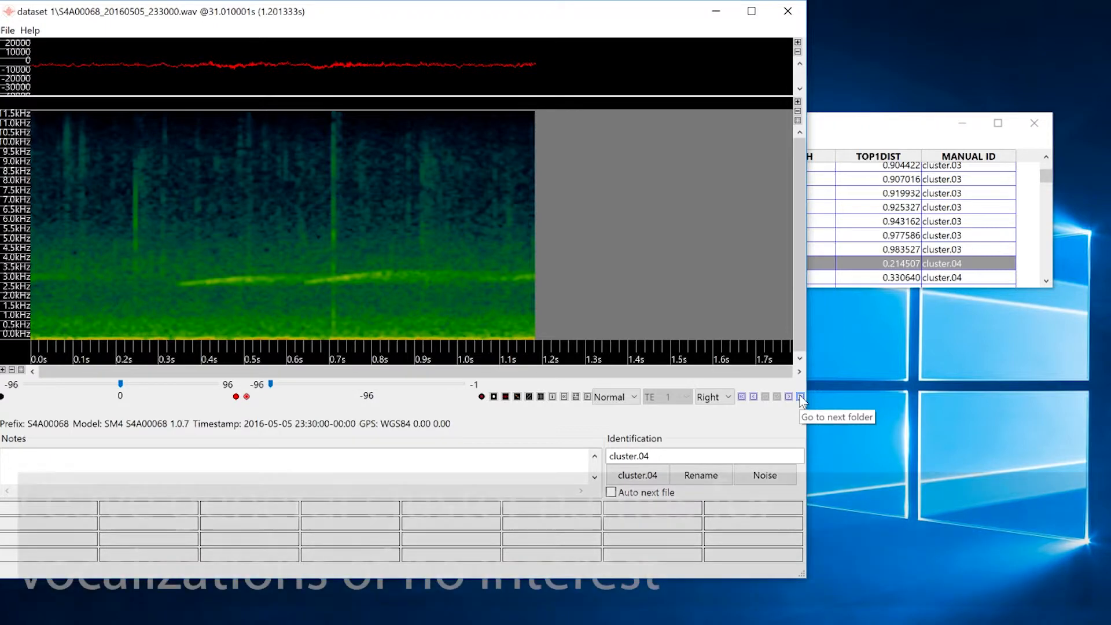
pyautogui.click(800, 396)
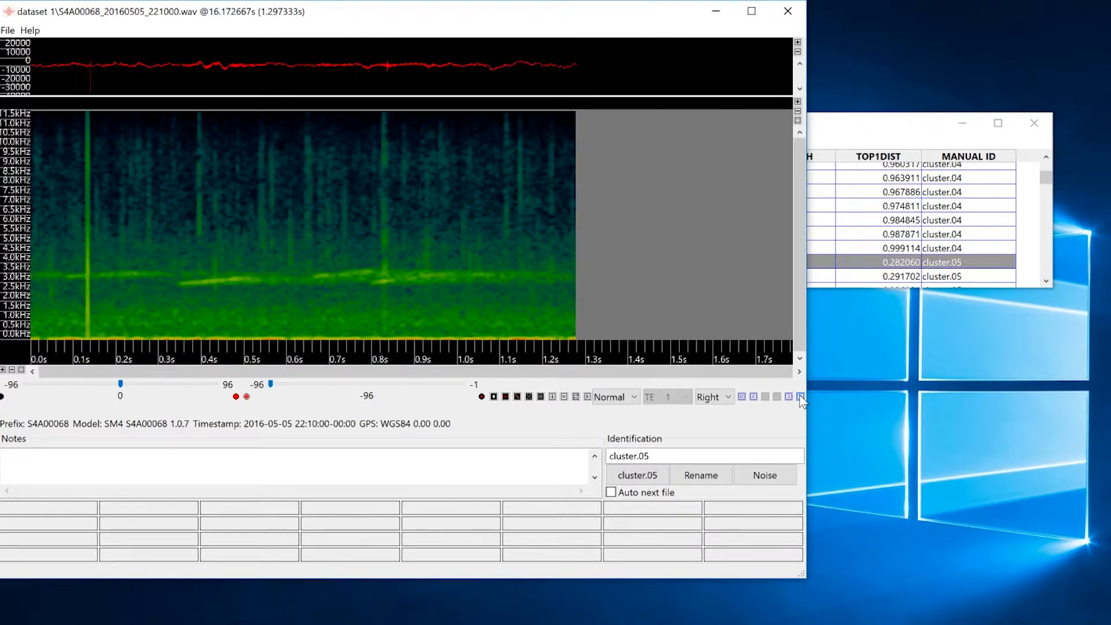
pyautogui.click(800, 397)
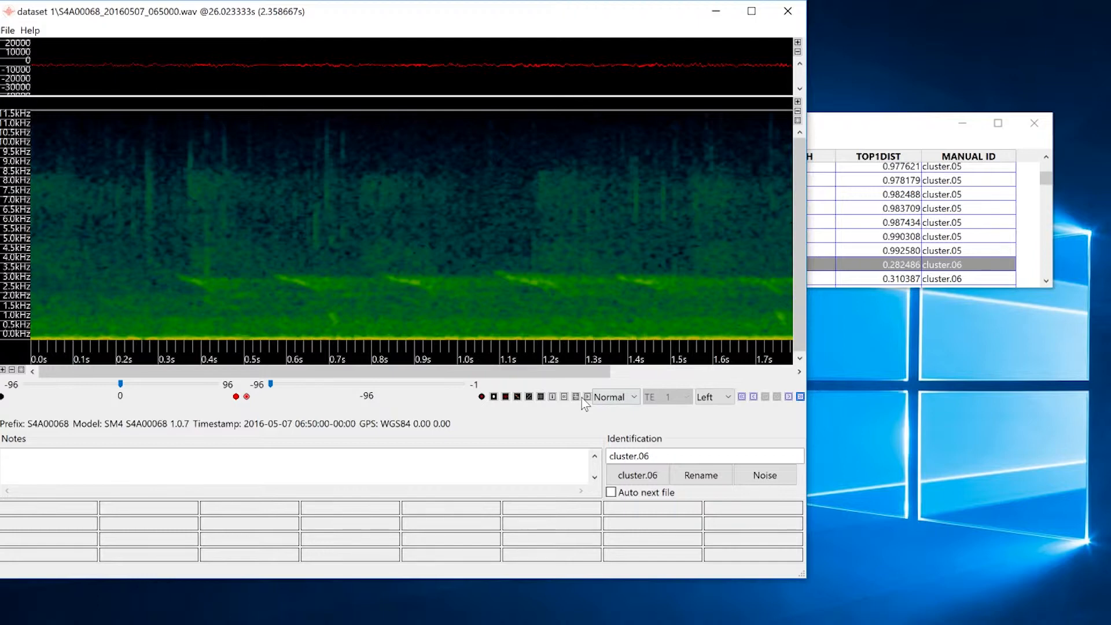
pyautogui.click(587, 397)
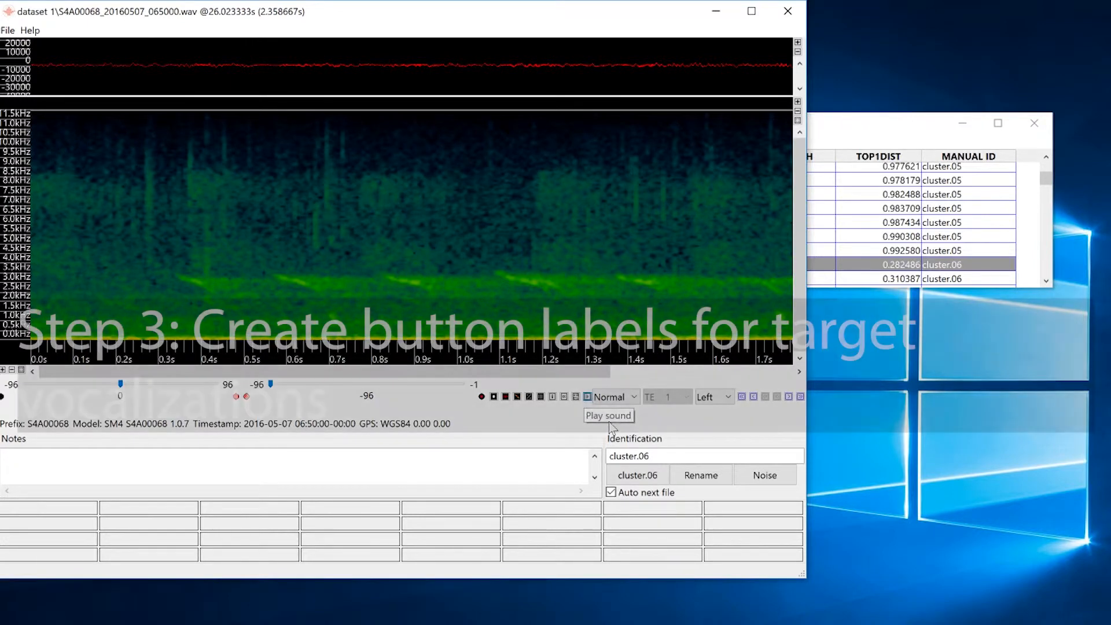
# - Turn on Auto next file and create an identification button labelled Titmouse
pyautogui.click(611, 492)
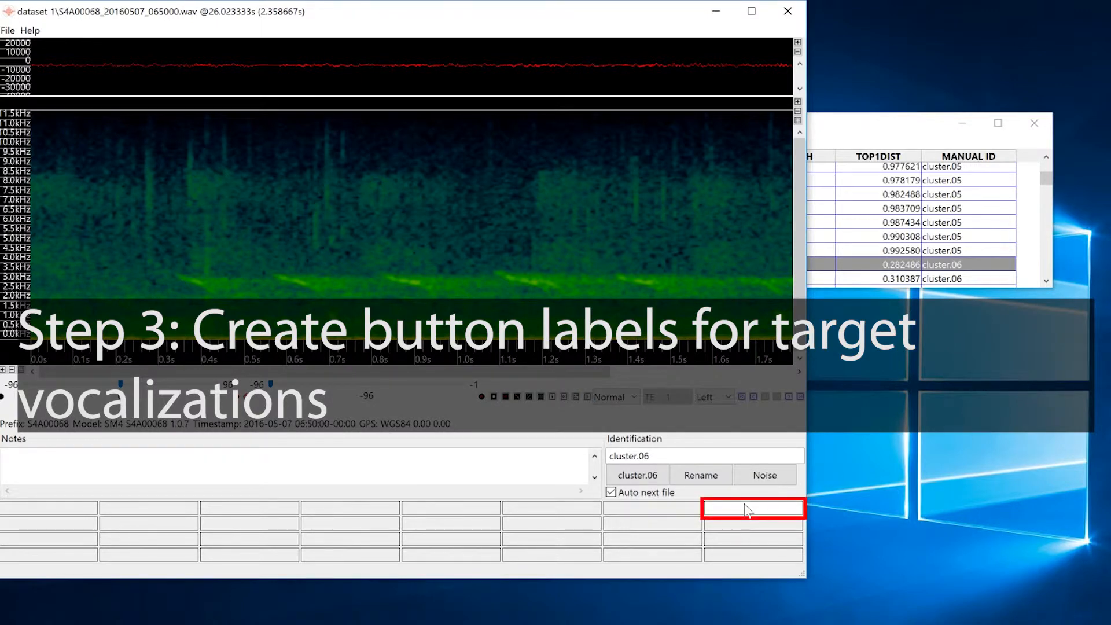
pyautogui.write('Titmouse')
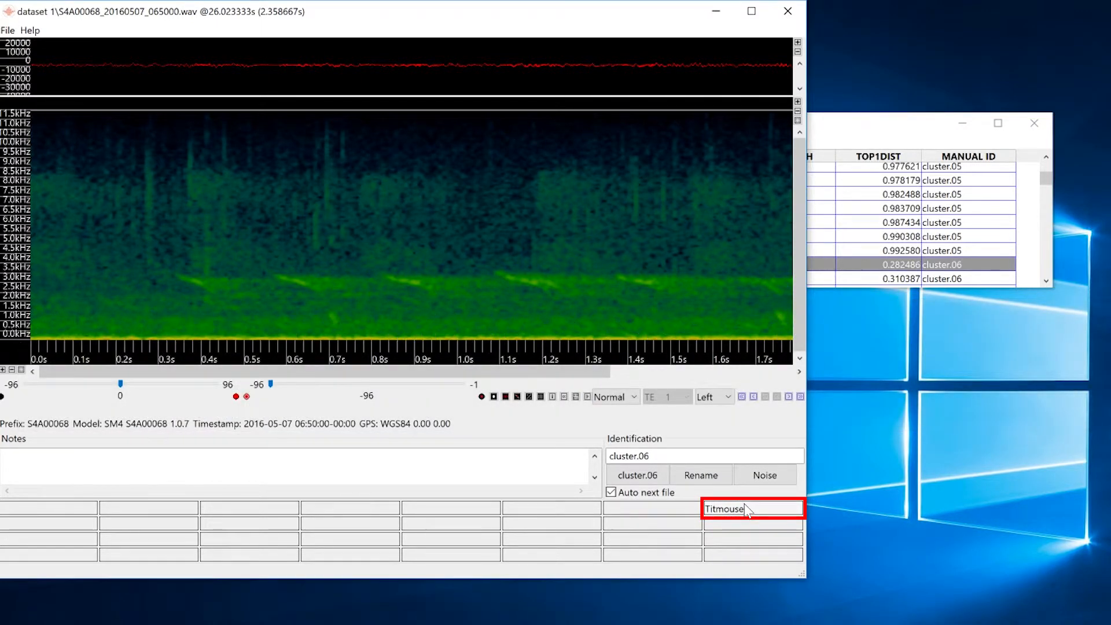
# - Label six successive cluster.06 detections as Titmouse
pyautogui.click(747, 509)
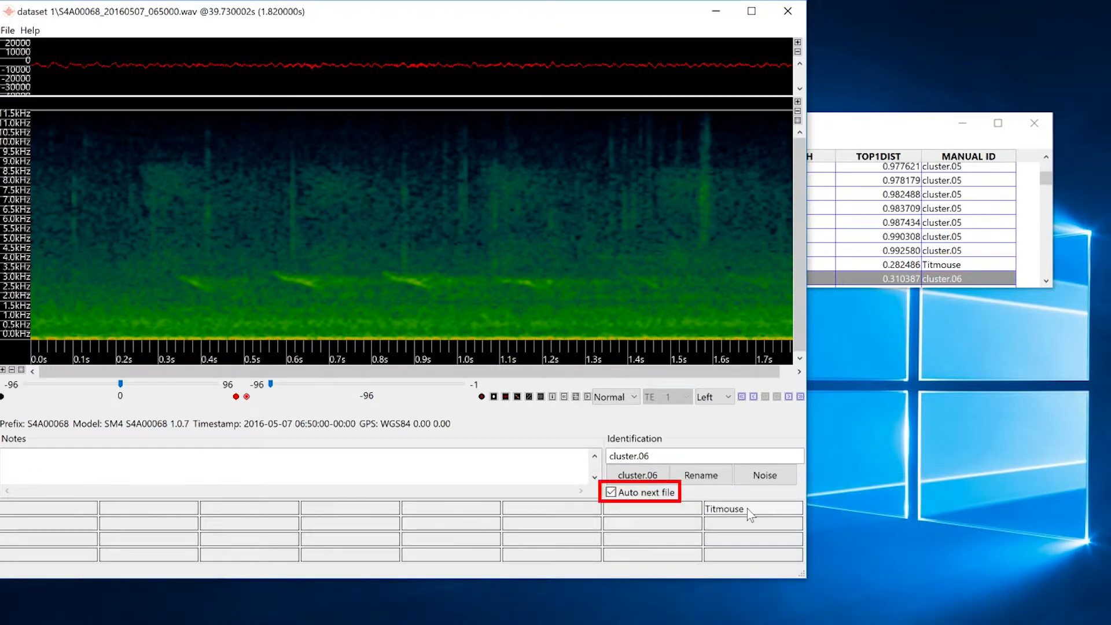
pyautogui.click(748, 510)
pyautogui.click(747, 511)
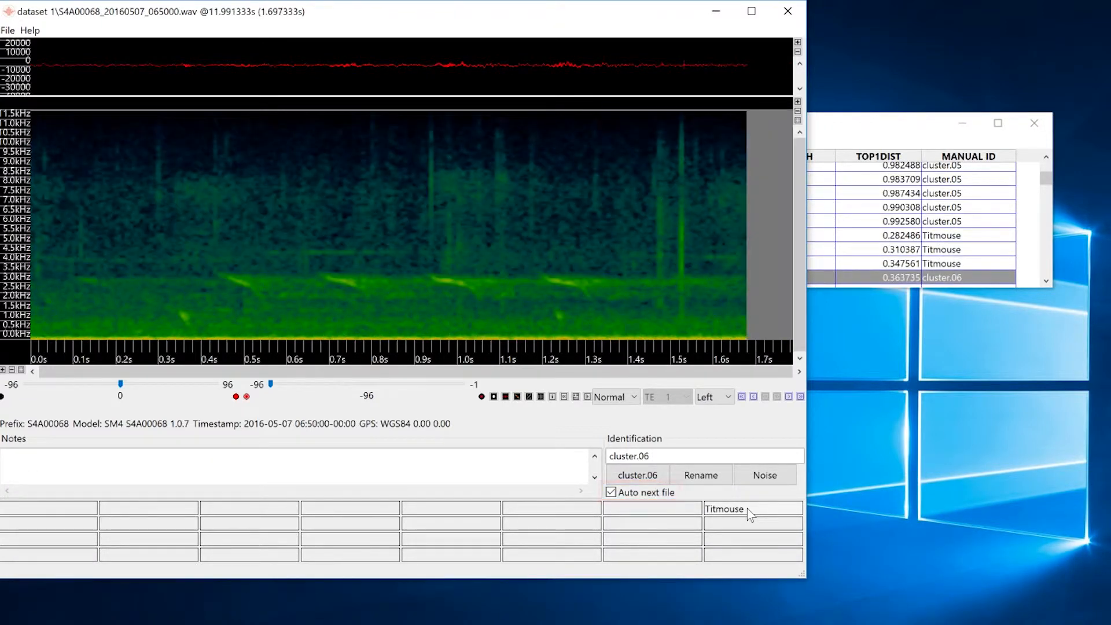
pyautogui.click(748, 510)
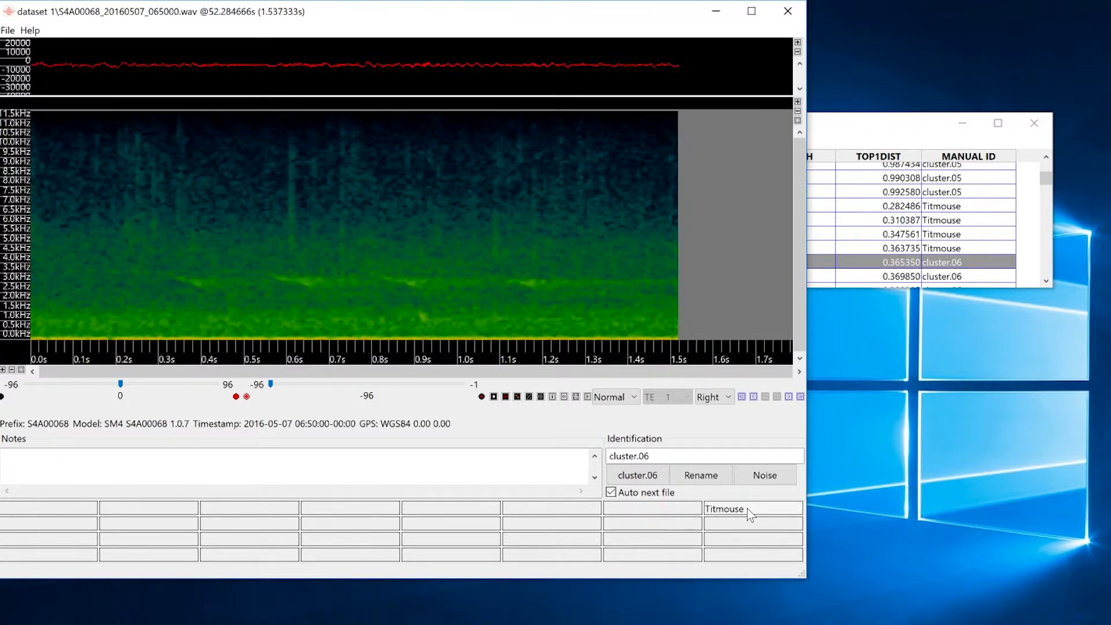
pyautogui.click(748, 511)
pyautogui.click(747, 511)
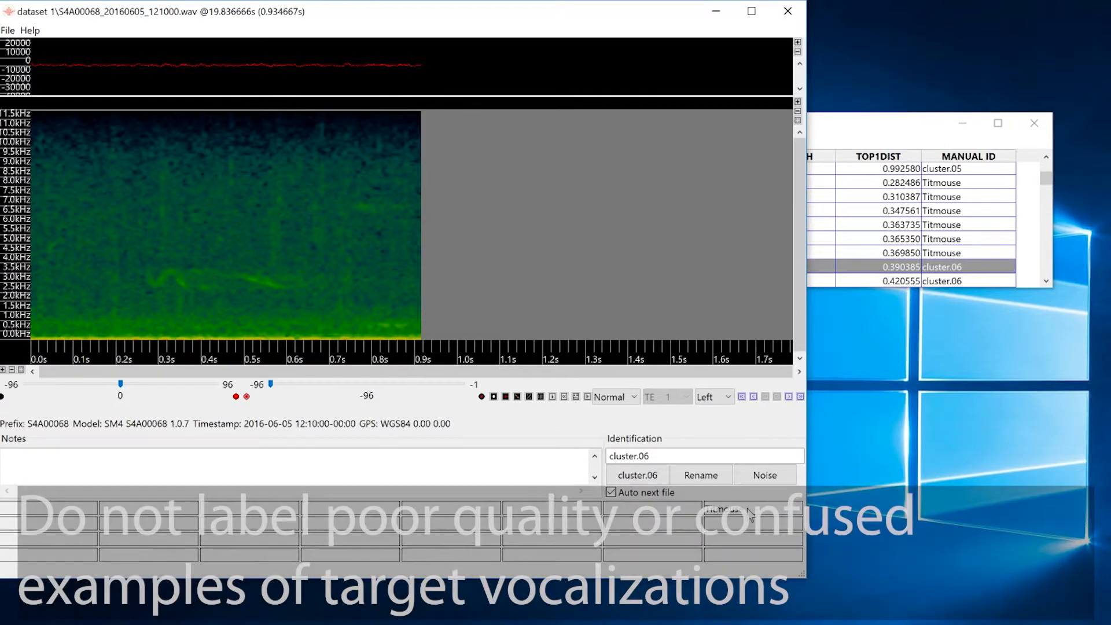
# - Leave one poor-quality detection without a label and mark the following cluster.06 detections as Titmouse
pyautogui.click(687, 517)
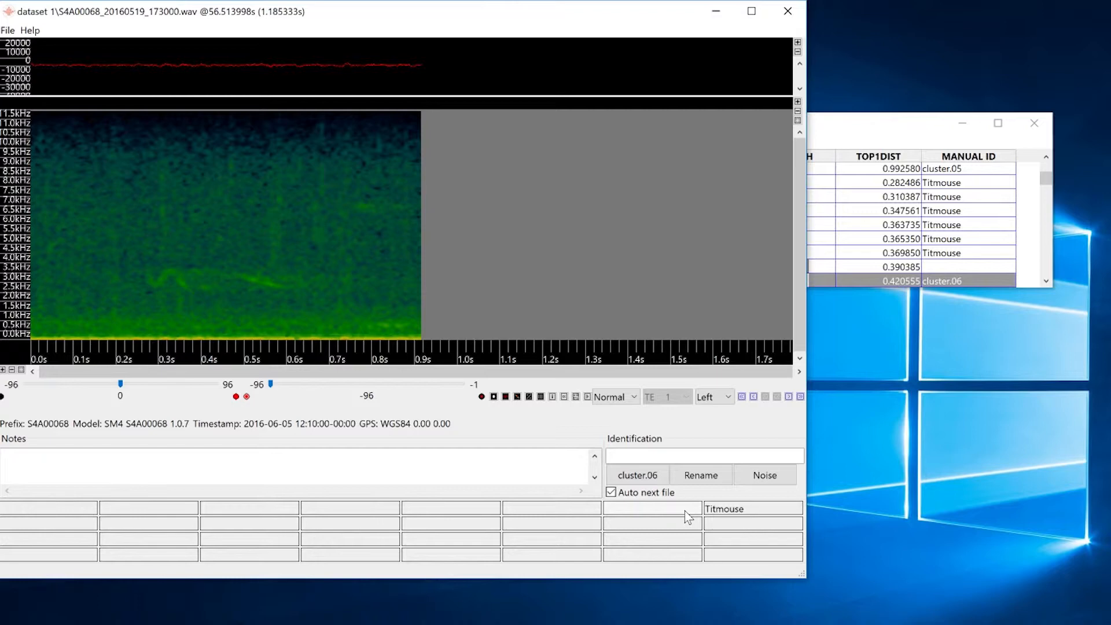
pyautogui.click(741, 508)
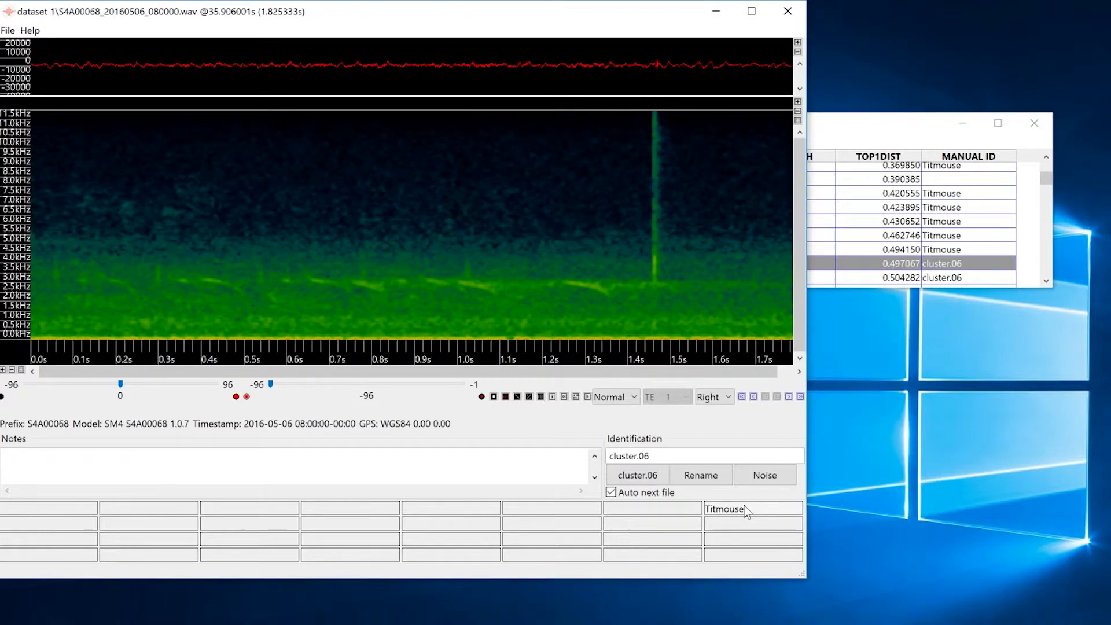
pyautogui.click(743, 508)
pyautogui.click(744, 509)
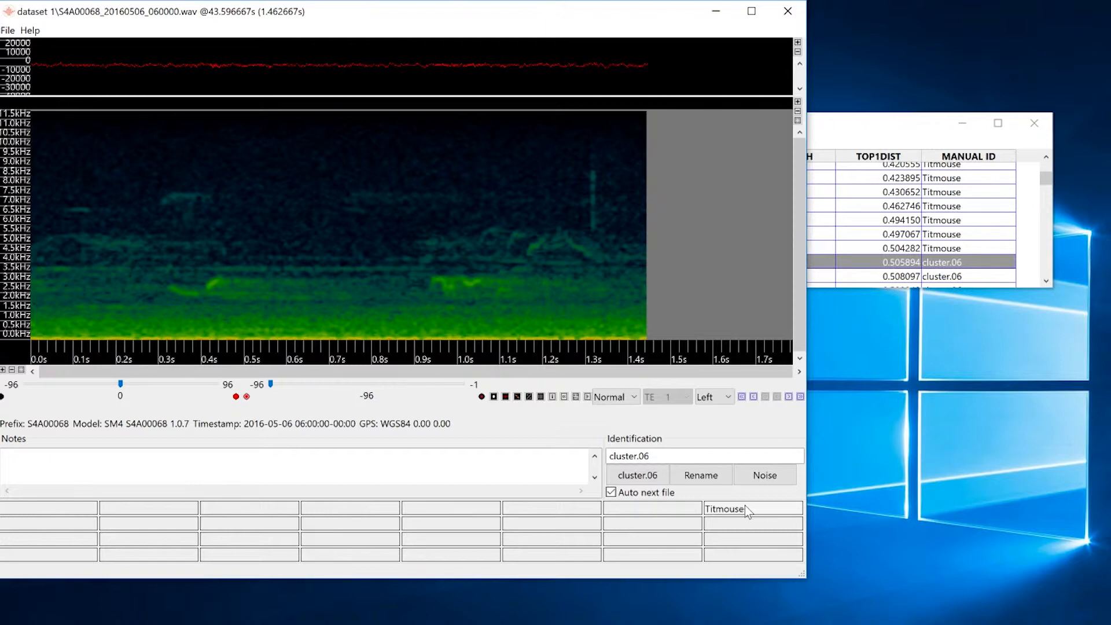
pyautogui.click(783, 505)
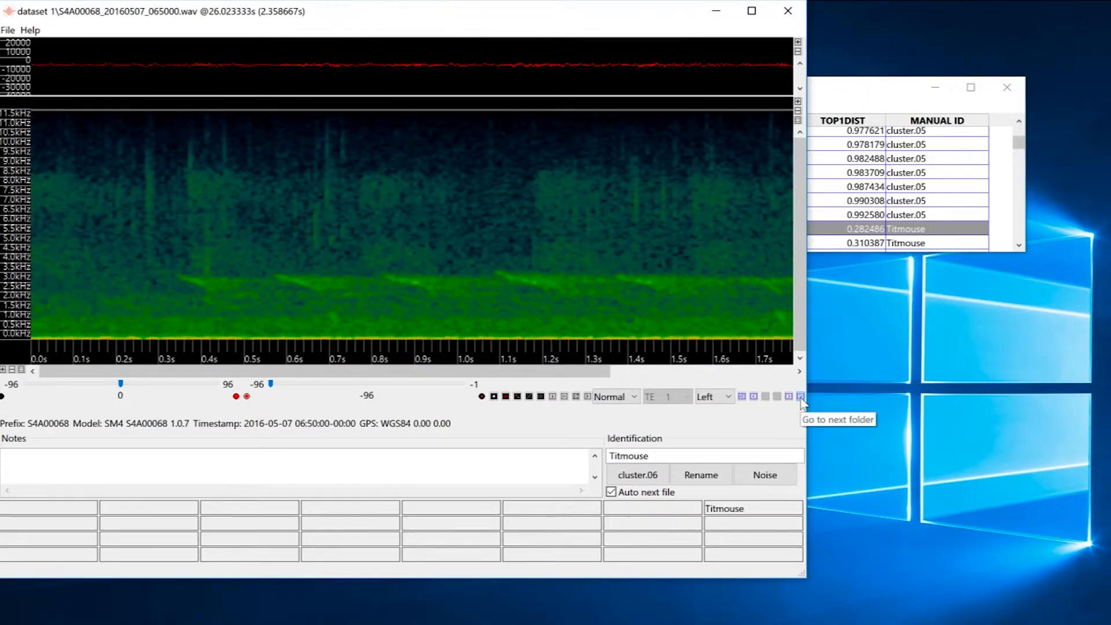
# - Move to cluster.07 and label its successive detections as Titmouse
pyautogui.click(800, 397)
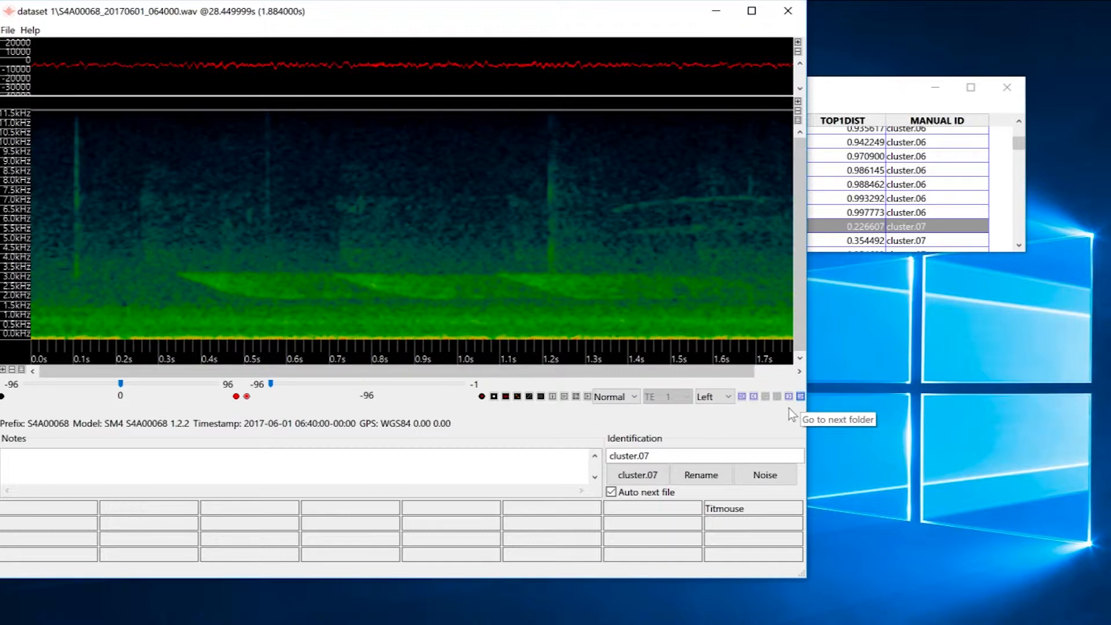
pyautogui.click(738, 510)
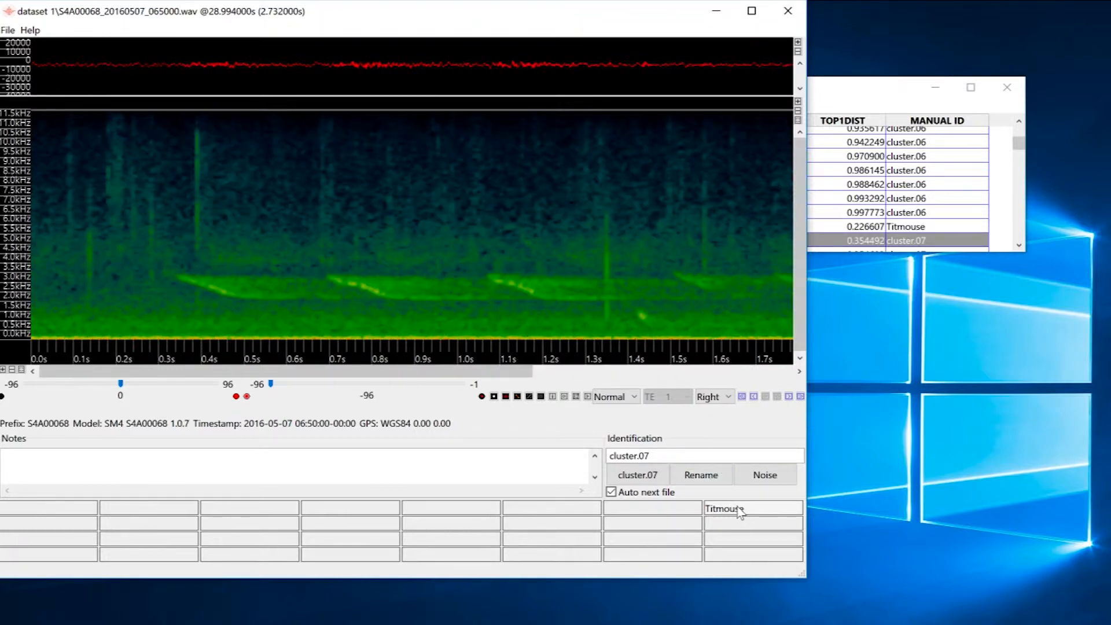
pyautogui.click(739, 509)
pyautogui.click(739, 509)
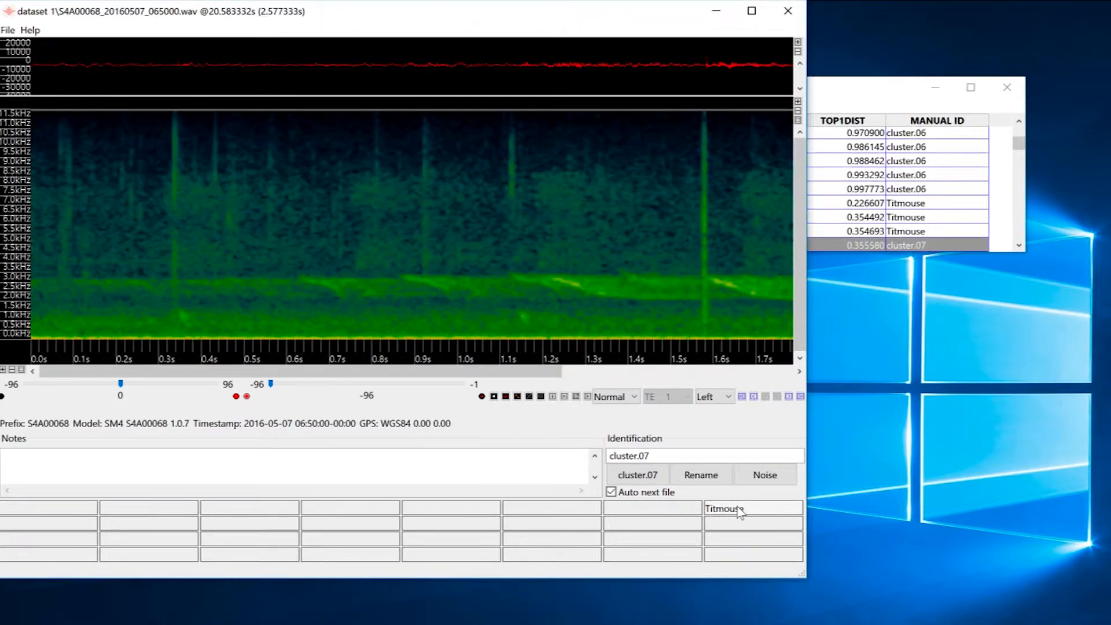
pyautogui.click(738, 509)
pyautogui.click(738, 509)
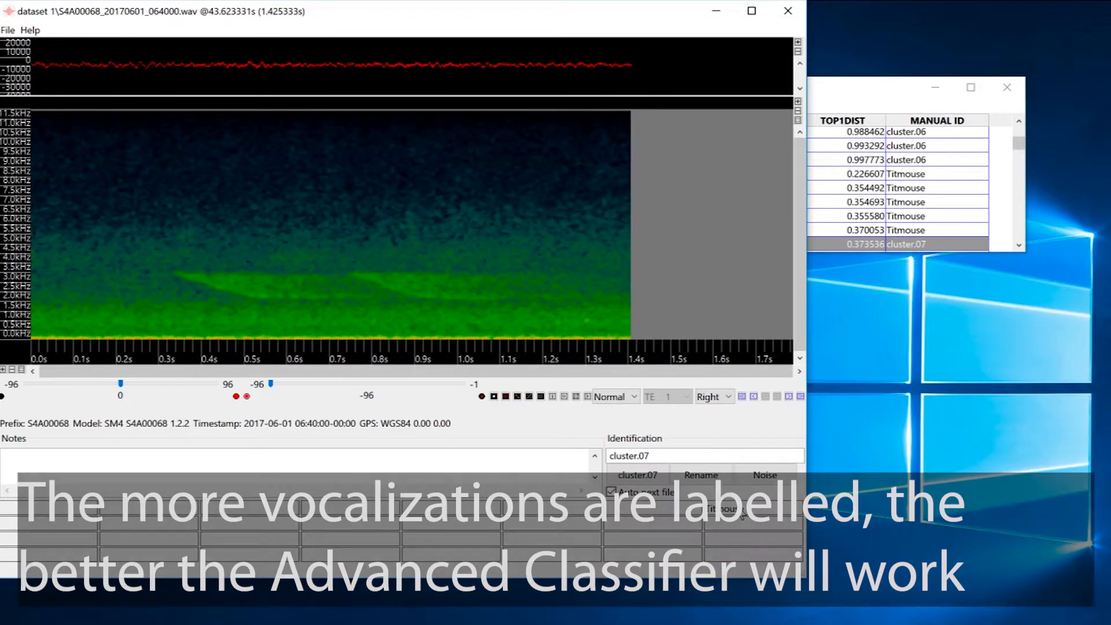
pyautogui.click(739, 509)
pyautogui.click(738, 509)
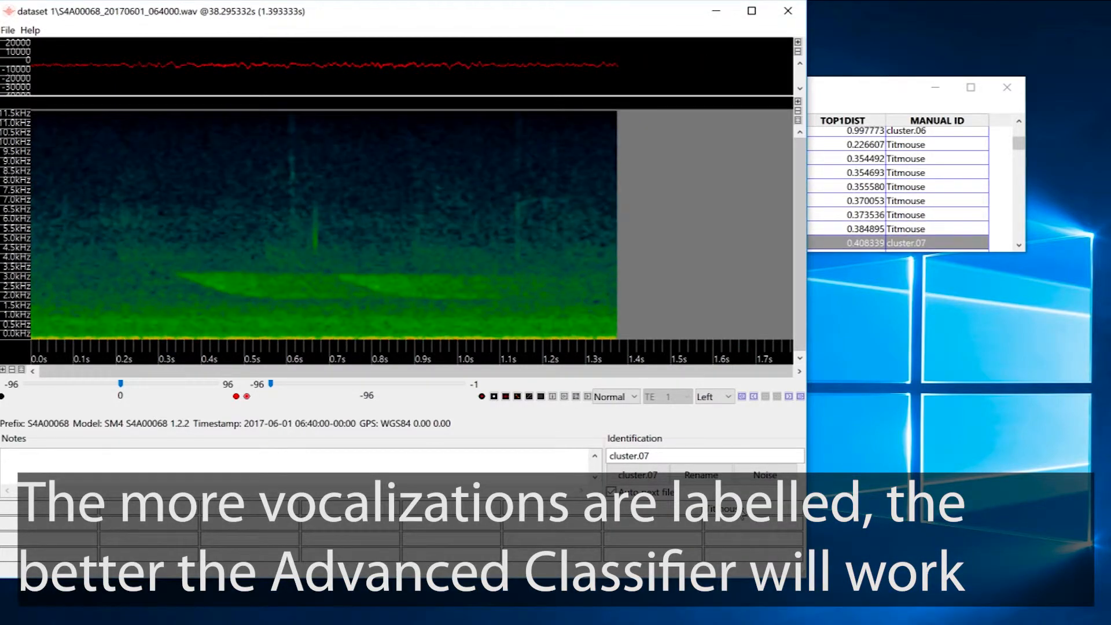
pyautogui.click(738, 509)
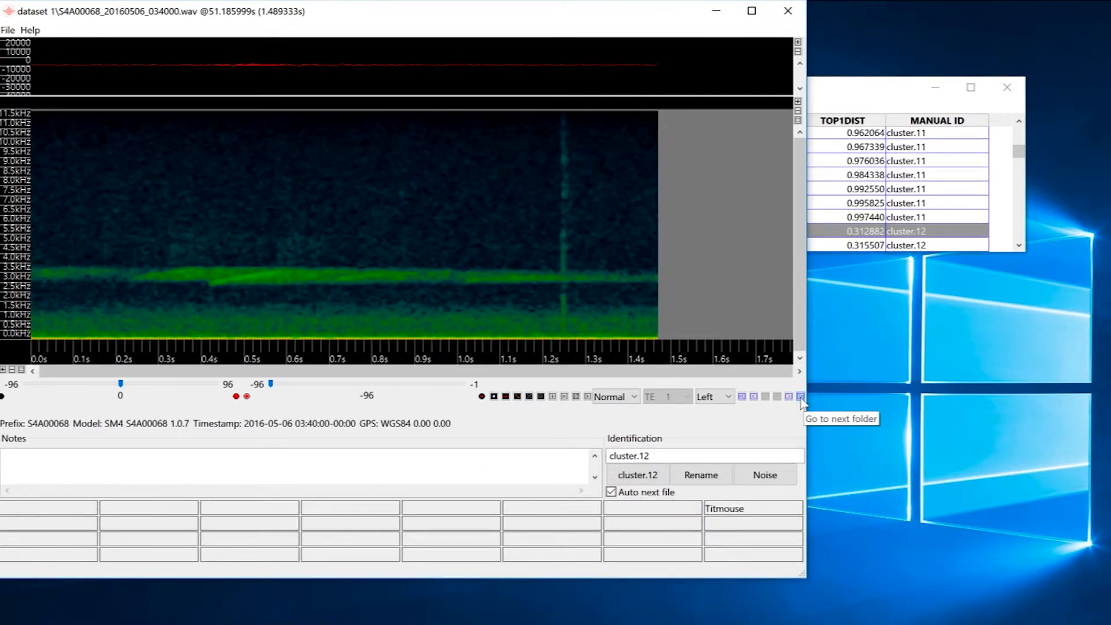
# - Skip ahead through the clusters to cluster.14 and play its detection
pyautogui.click(801, 397)
pyautogui.click(801, 397)
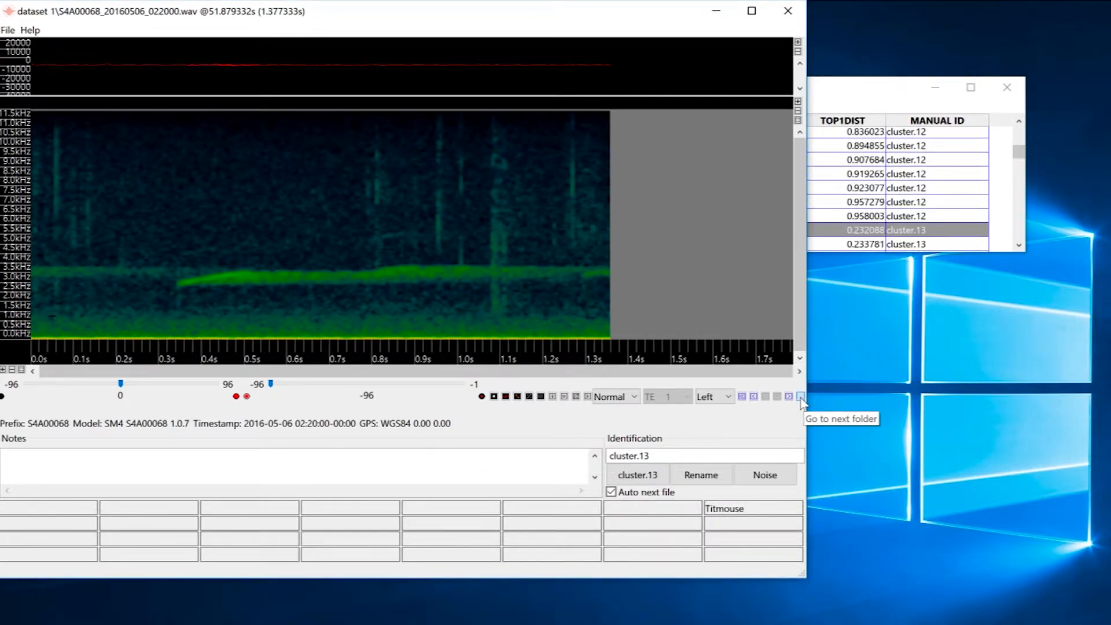
pyautogui.click(801, 397)
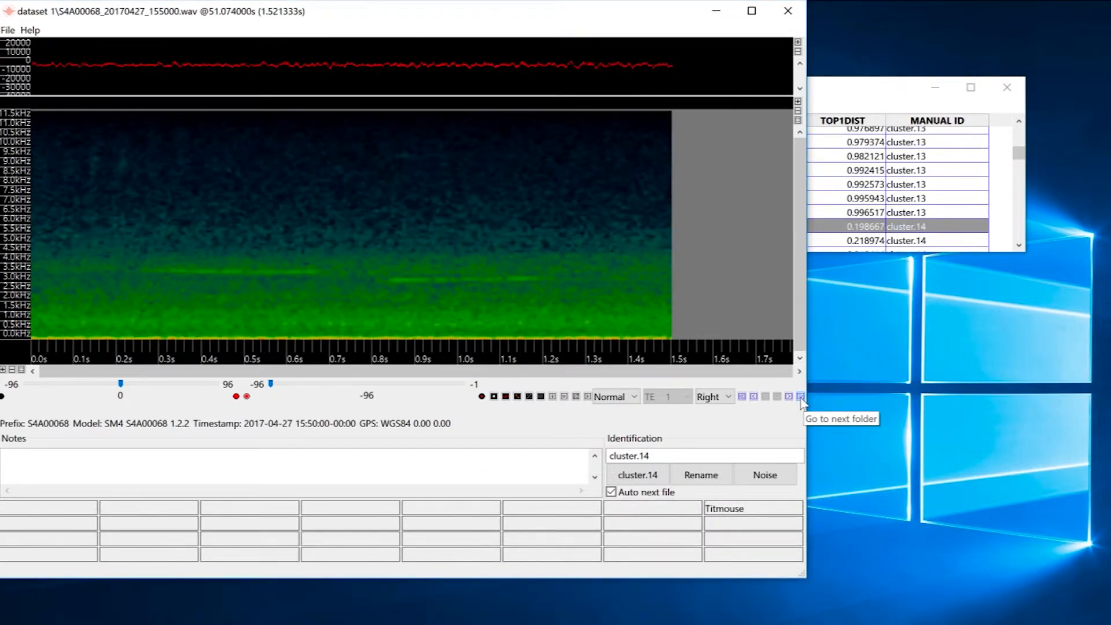
pyautogui.click(588, 397)
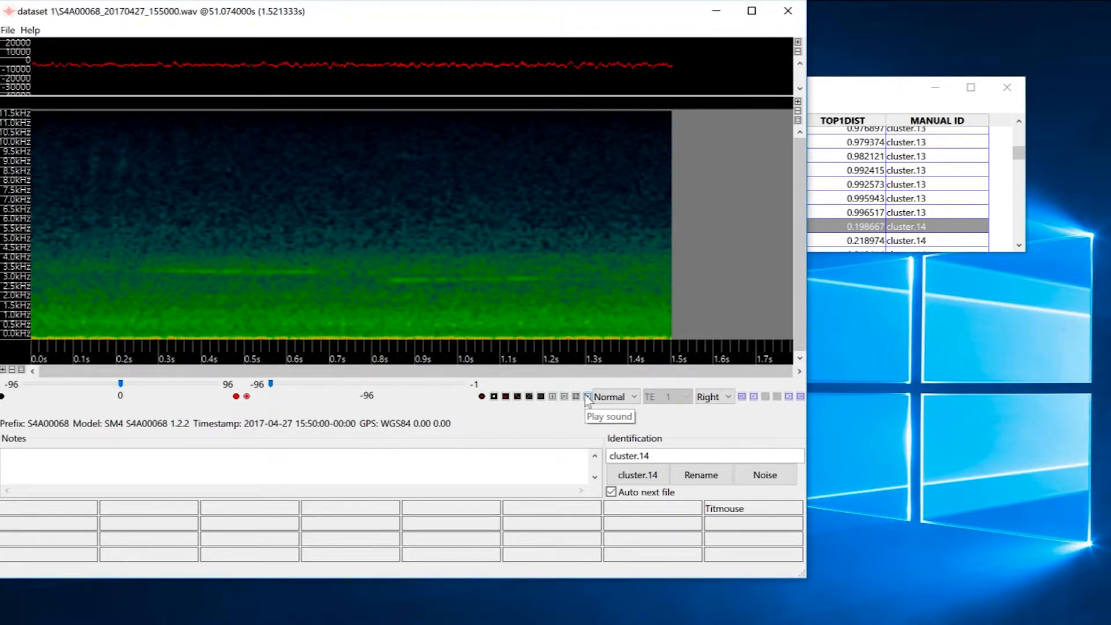
# - Add a new species label button named Chickadee
pyautogui.click(648, 511)
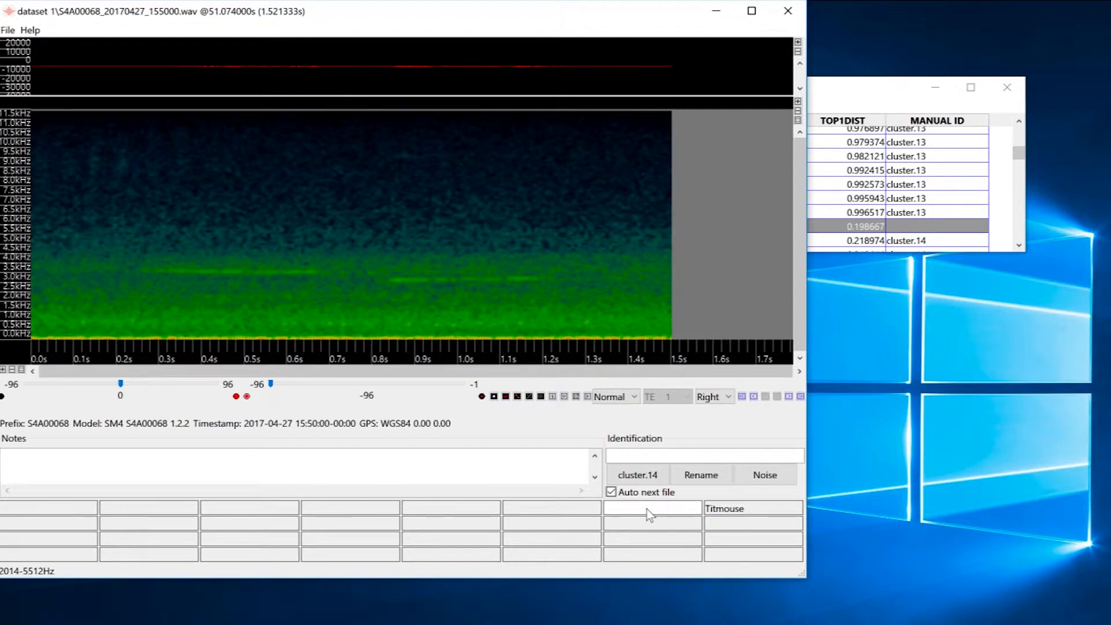
pyautogui.write('Chickadee')
pyautogui.press('Return')
# - Label successive cluster.14 detections as Chickadee
pyautogui.click(673, 513)
pyautogui.click(672, 512)
pyautogui.click(671, 512)
pyautogui.click(634, 513)
pyautogui.click(633, 514)
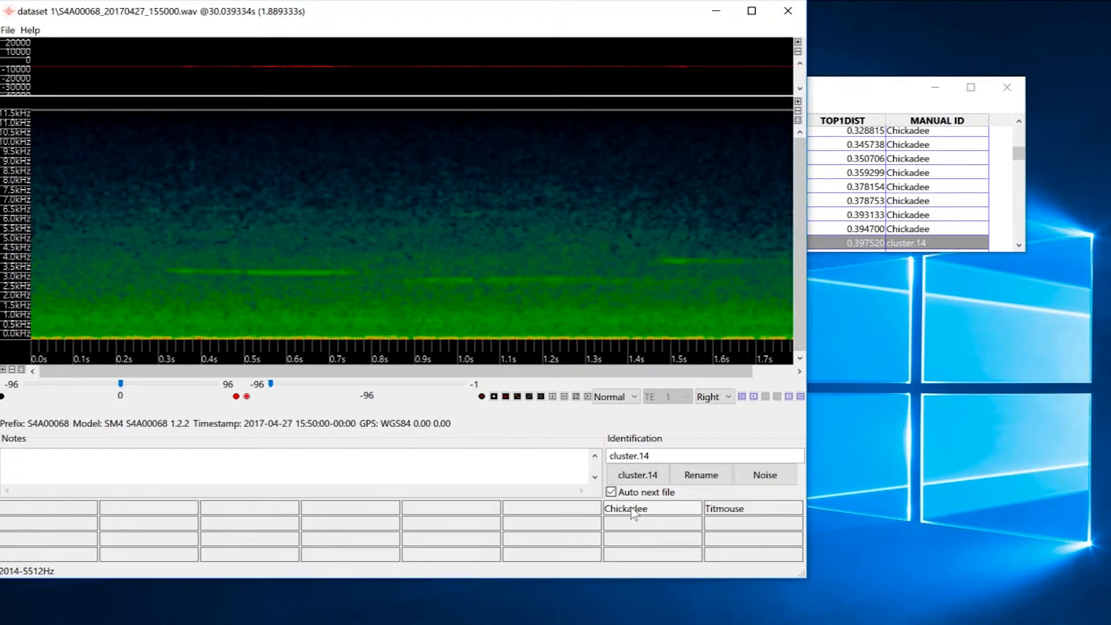
pyautogui.click(634, 513)
pyautogui.click(633, 513)
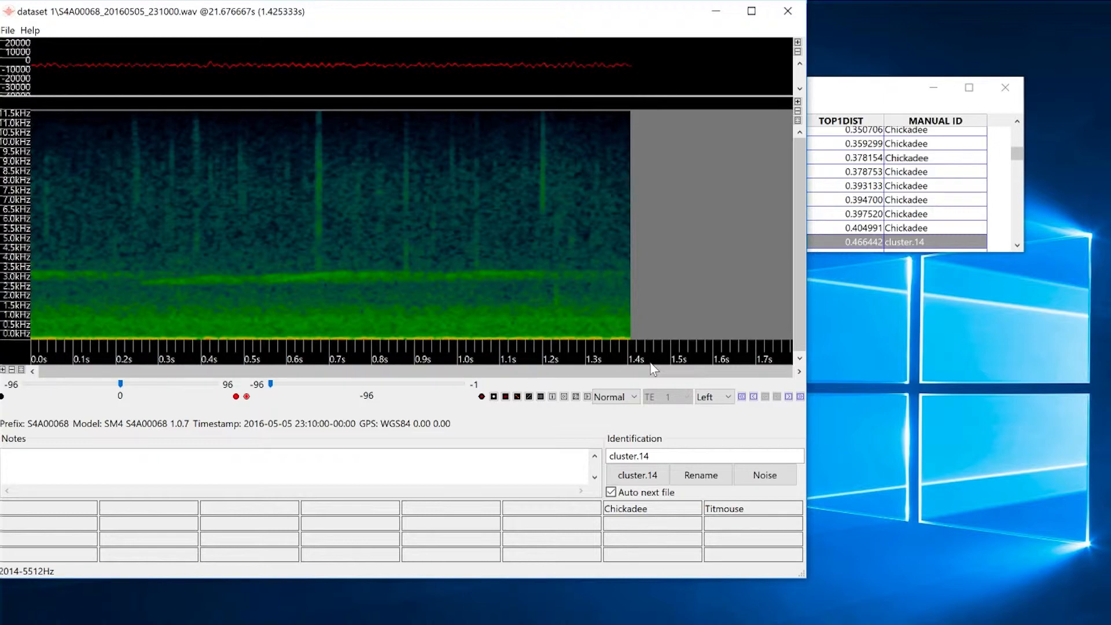
# - Close the detection viewer and save the Results with the manual IDs
pyautogui.click(788, 9)
pyautogui.click(88, 107)
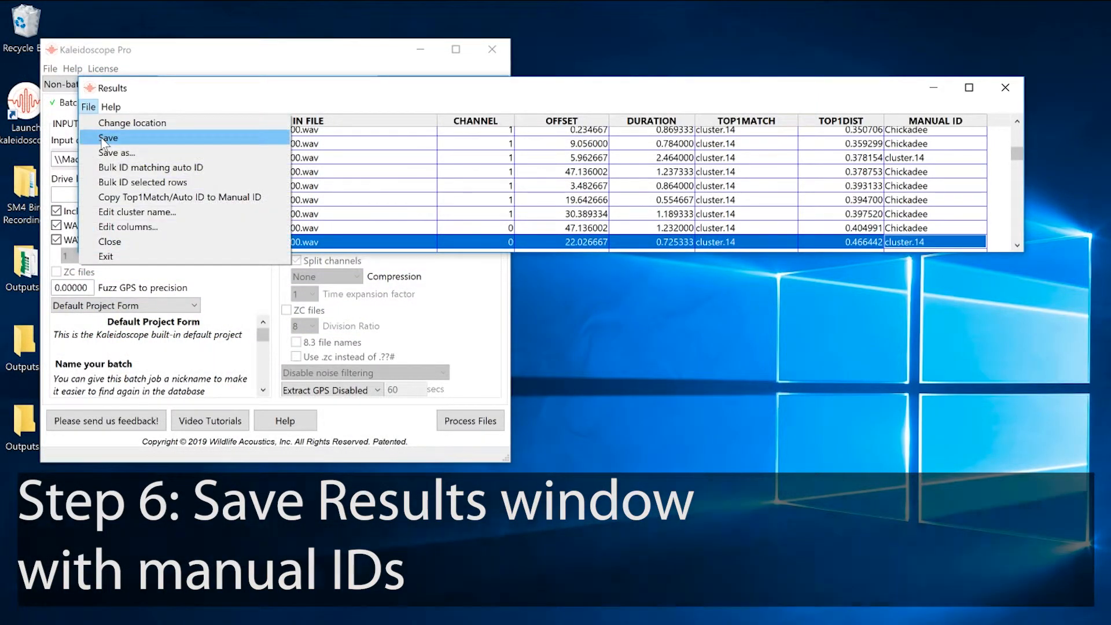
pyautogui.click(105, 141)
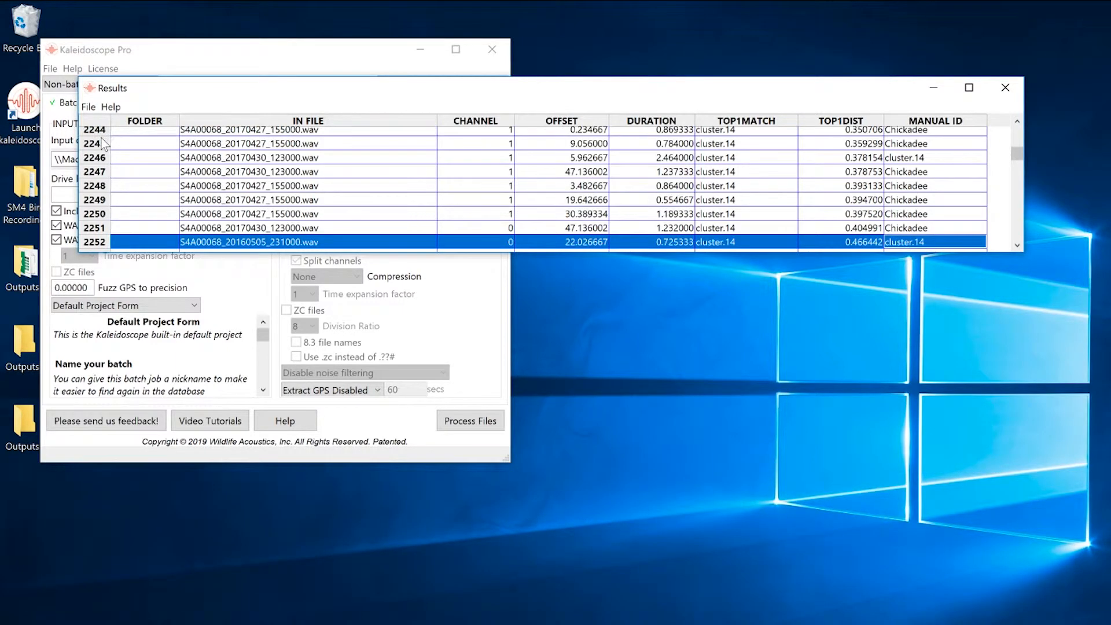
# - Close the Results window and inspect the files in the Outputs 1 folder
pyautogui.click(1005, 88)
pyautogui.doubleClick(31, 261)
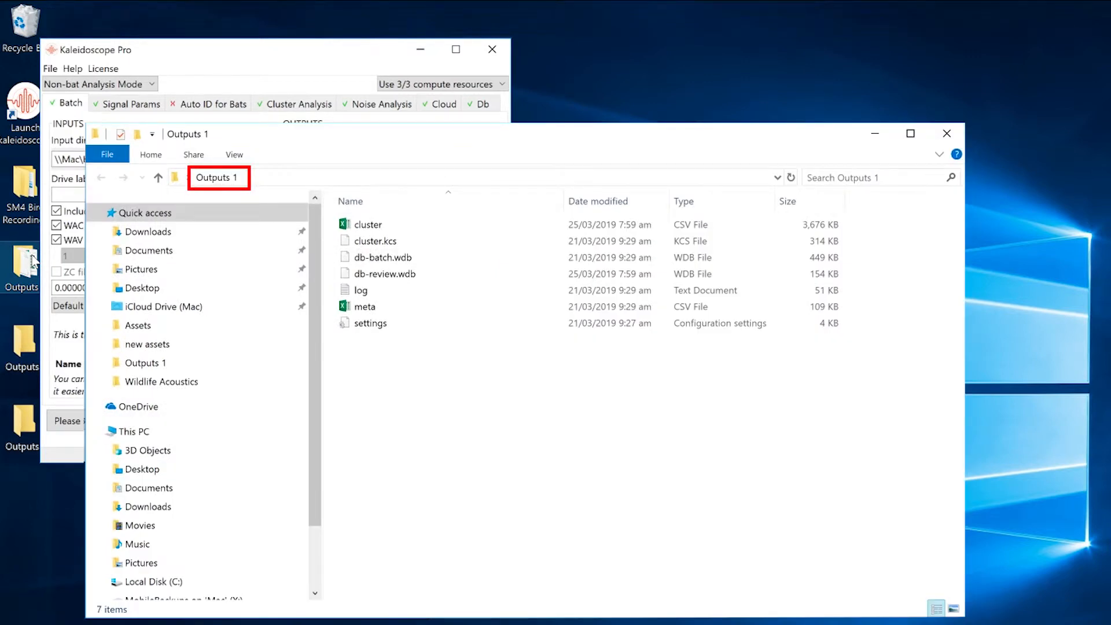
pyautogui.click(947, 135)
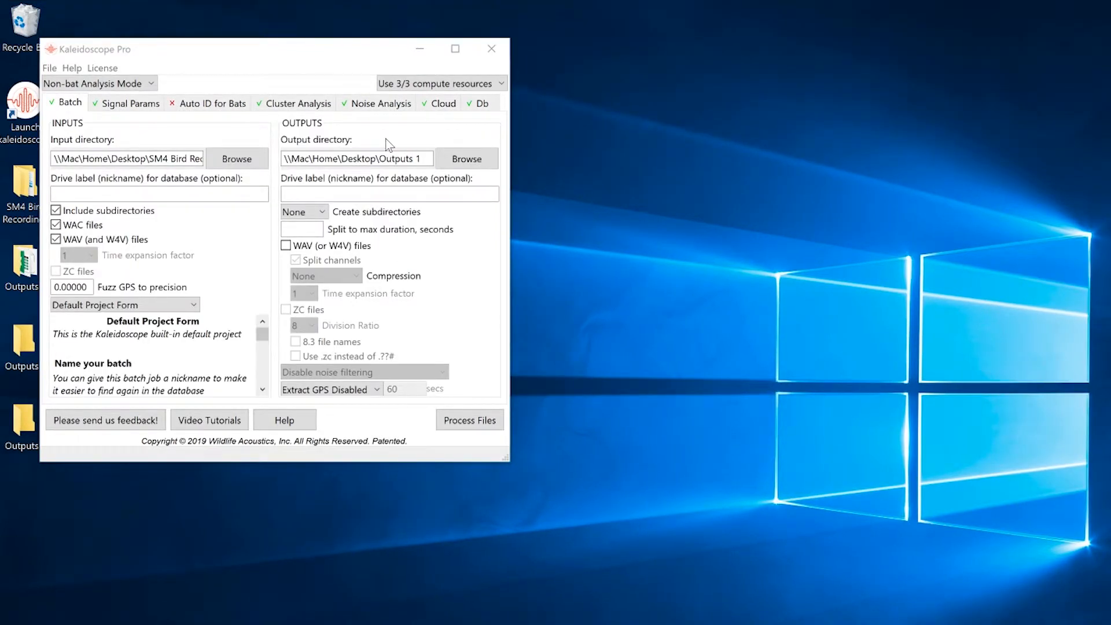
# - Set the batch output directory to the Outputs 2 folder on the Desktop
pyautogui.click(472, 154)
pyautogui.click(471, 158)
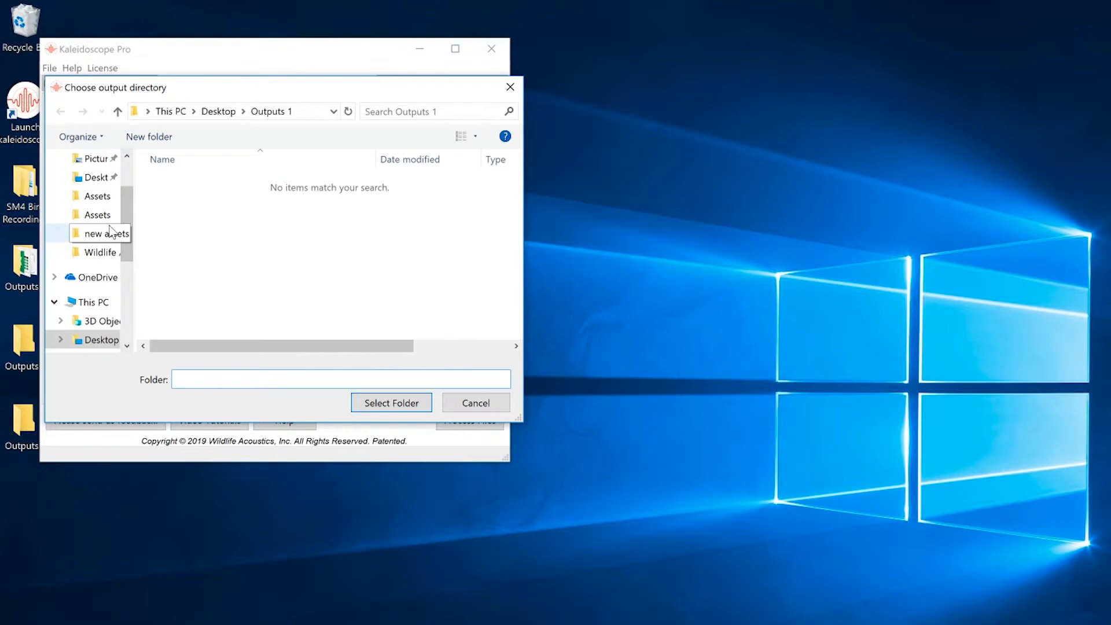
pyautogui.click(97, 181)
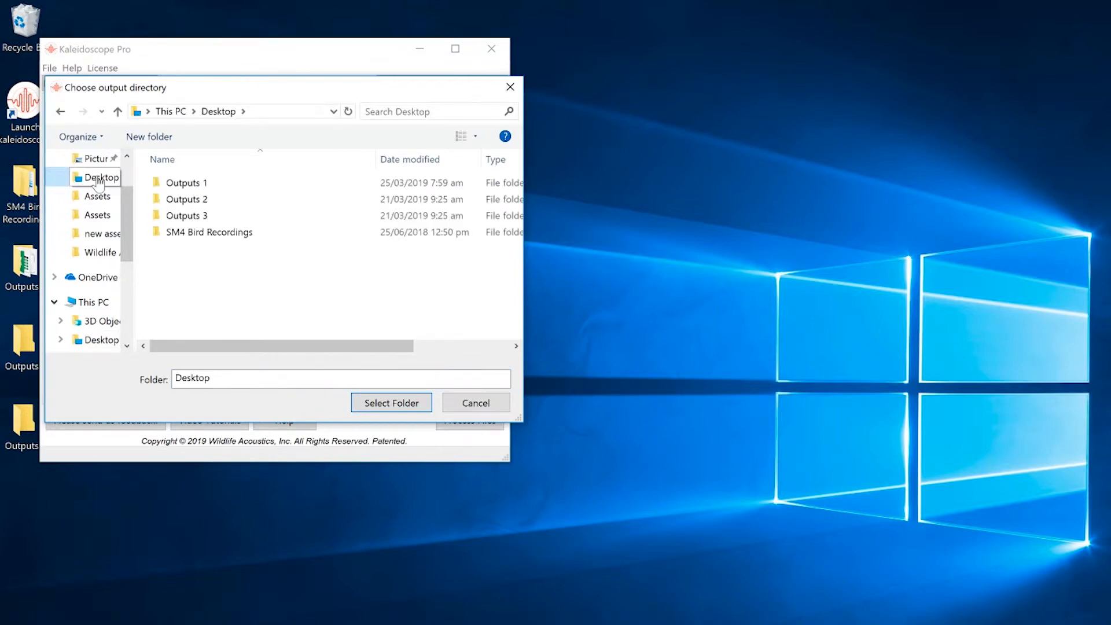
pyautogui.doubleClick(177, 200)
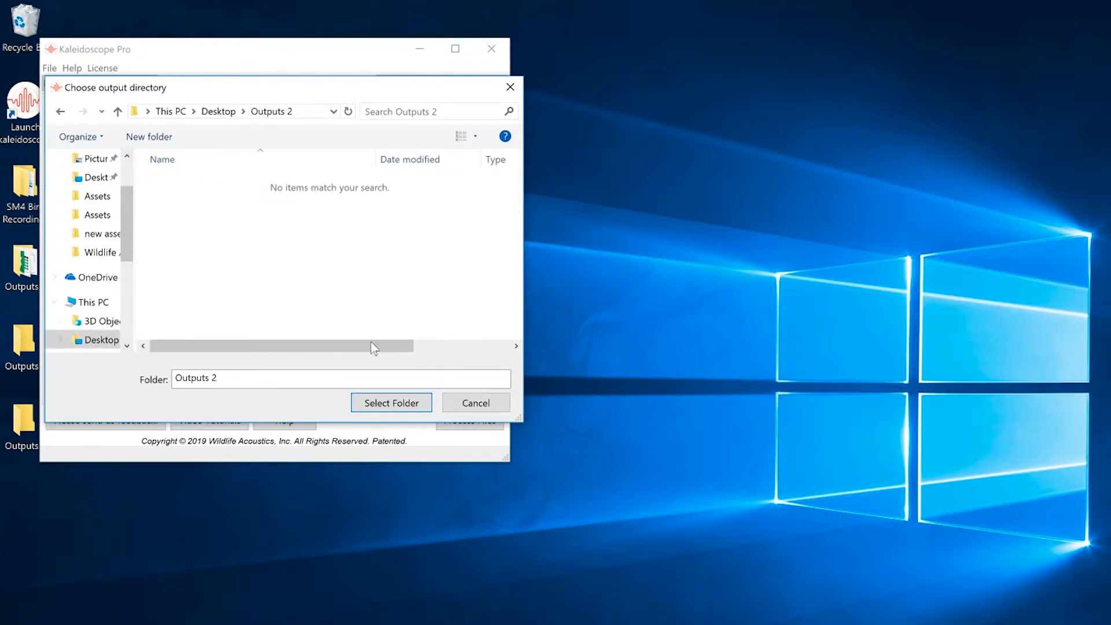
pyautogui.click(388, 403)
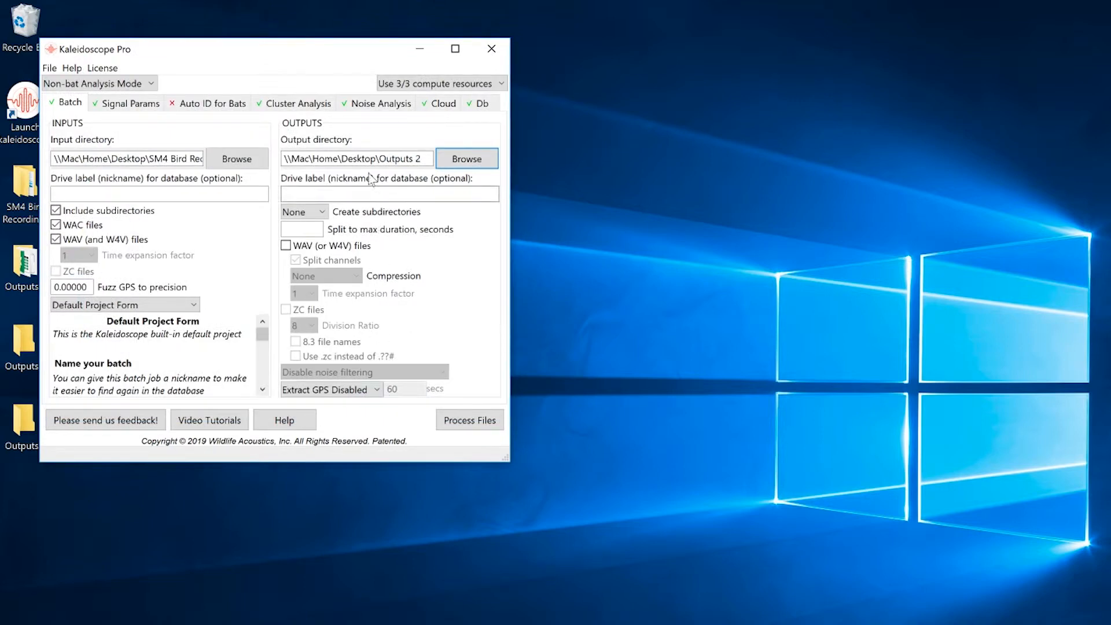
# - Re-scan the recordings with the edited cluster.csv to create a new cluster.kcs with pairwise classifiers, and process the files
pyautogui.click(298, 103)
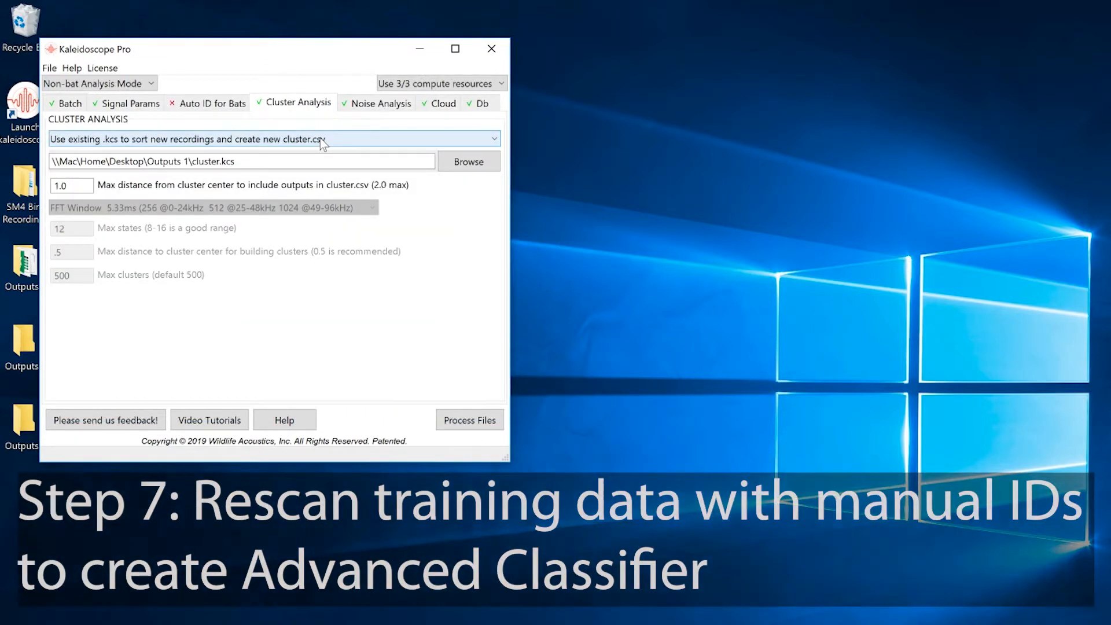
pyautogui.click(322, 138)
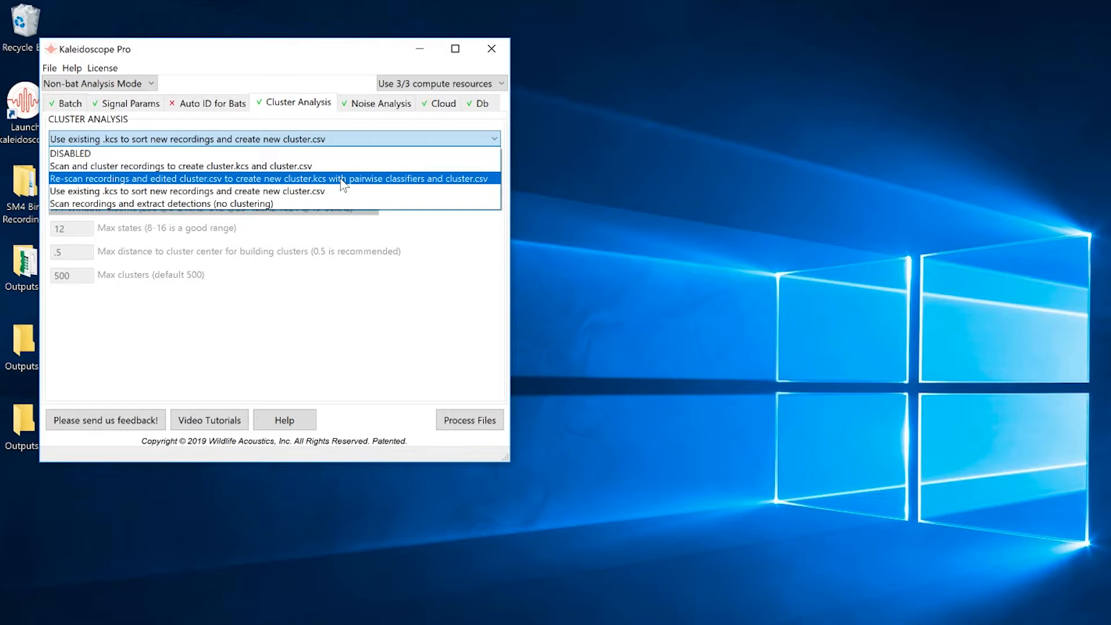
pyautogui.click(343, 179)
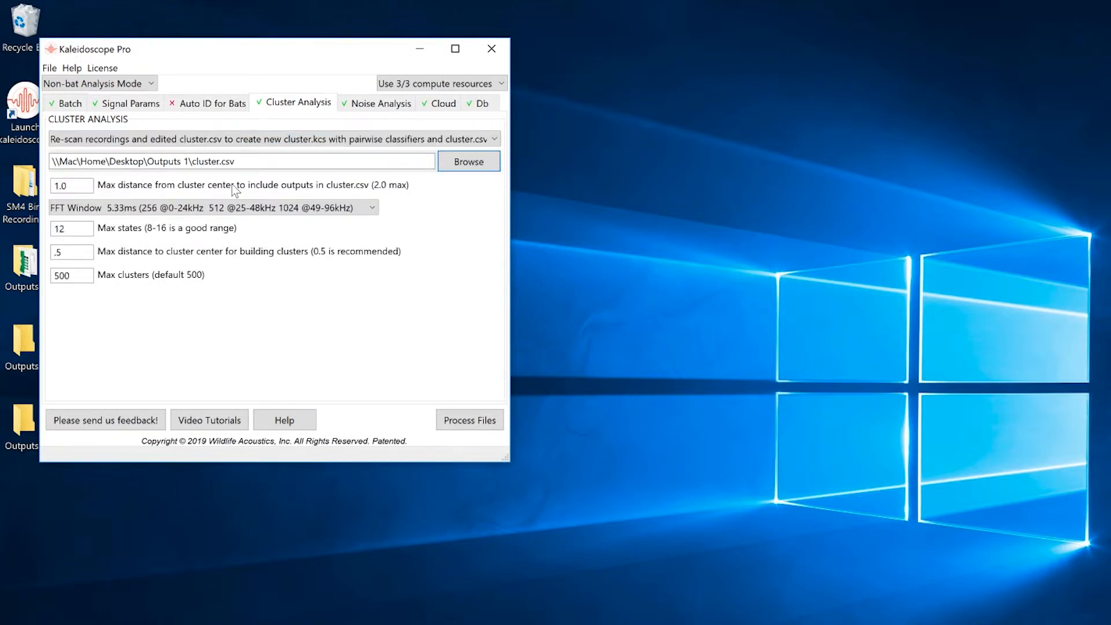
pyautogui.click(465, 420)
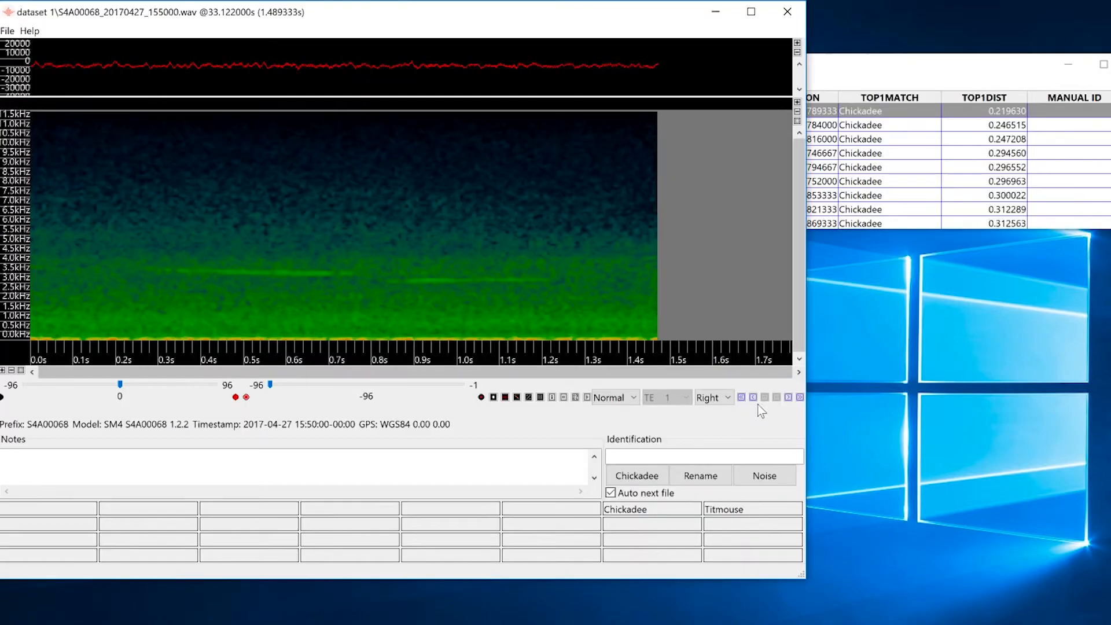
# - Step through the re-scanned detections and their Chickadee and Titmouse matches across files and clusters
pyautogui.click(788, 398)
pyautogui.click(788, 398)
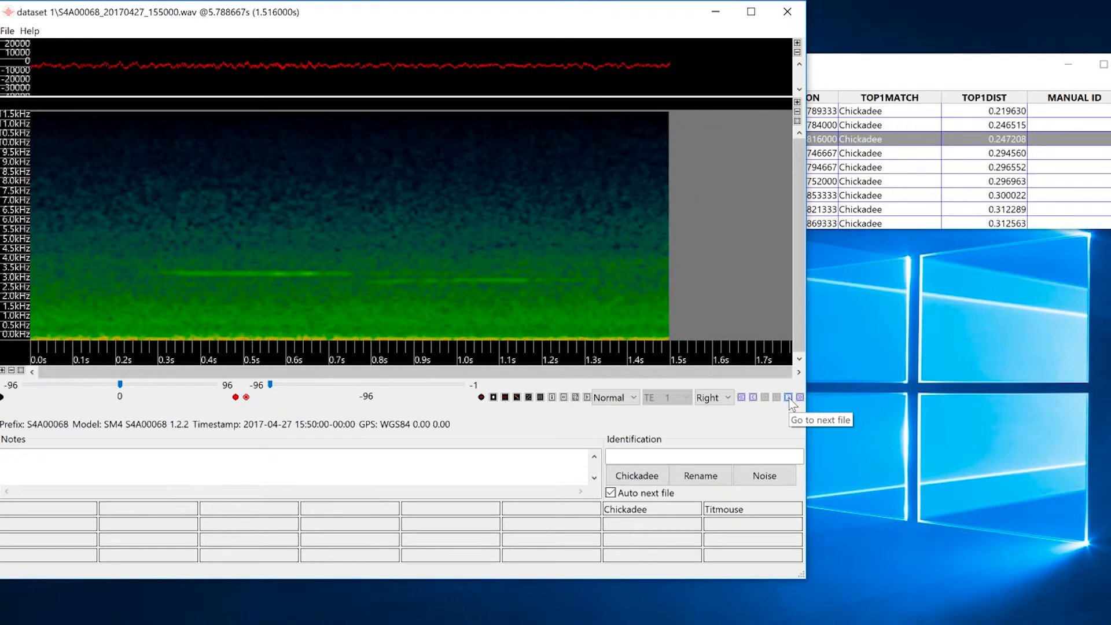
pyautogui.click(788, 397)
pyautogui.click(788, 398)
pyautogui.click(788, 398)
pyautogui.click(788, 398)
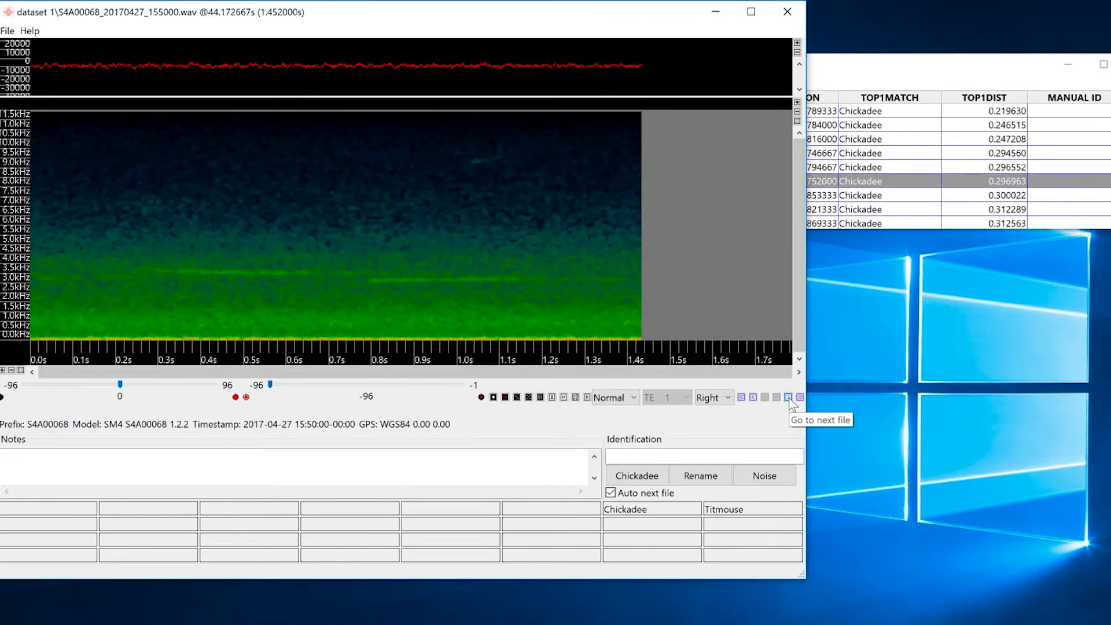
pyautogui.click(801, 398)
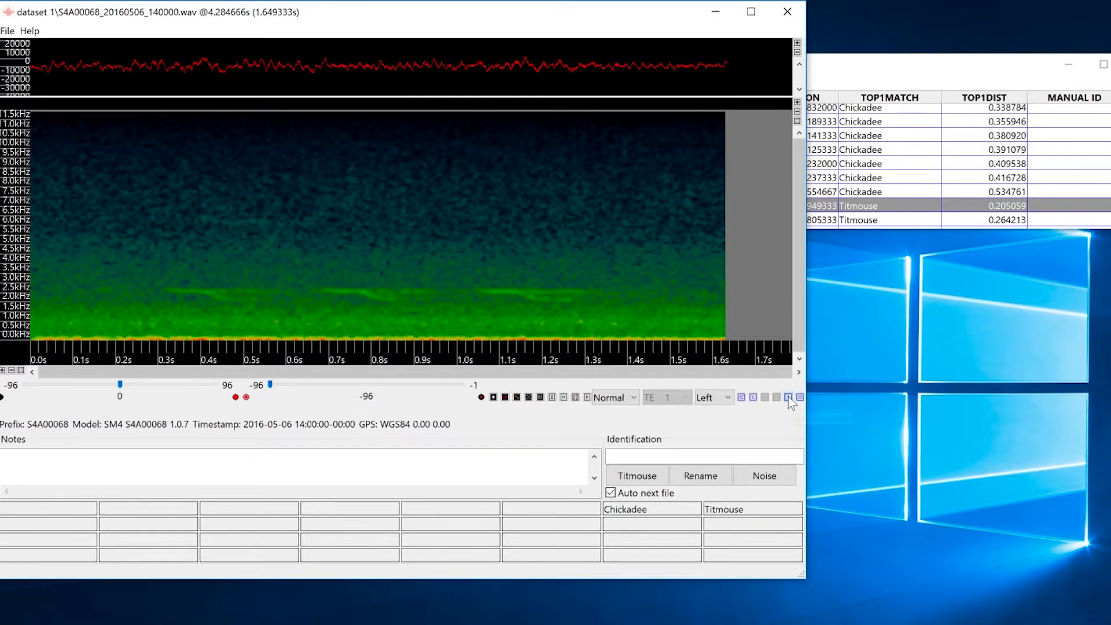
pyautogui.click(788, 397)
pyautogui.click(788, 397)
pyautogui.click(788, 397)
pyautogui.click(788, 396)
pyautogui.click(800, 396)
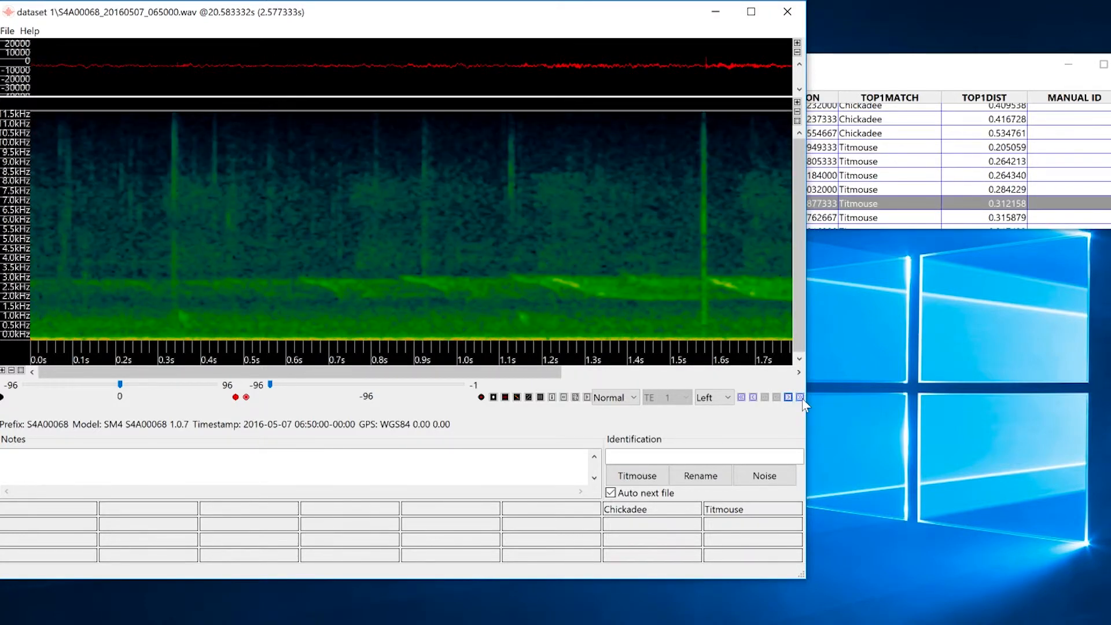
# - Close the viewer and Results windows and inspect the files in the Outputs 2 folder
pyautogui.click(785, 11)
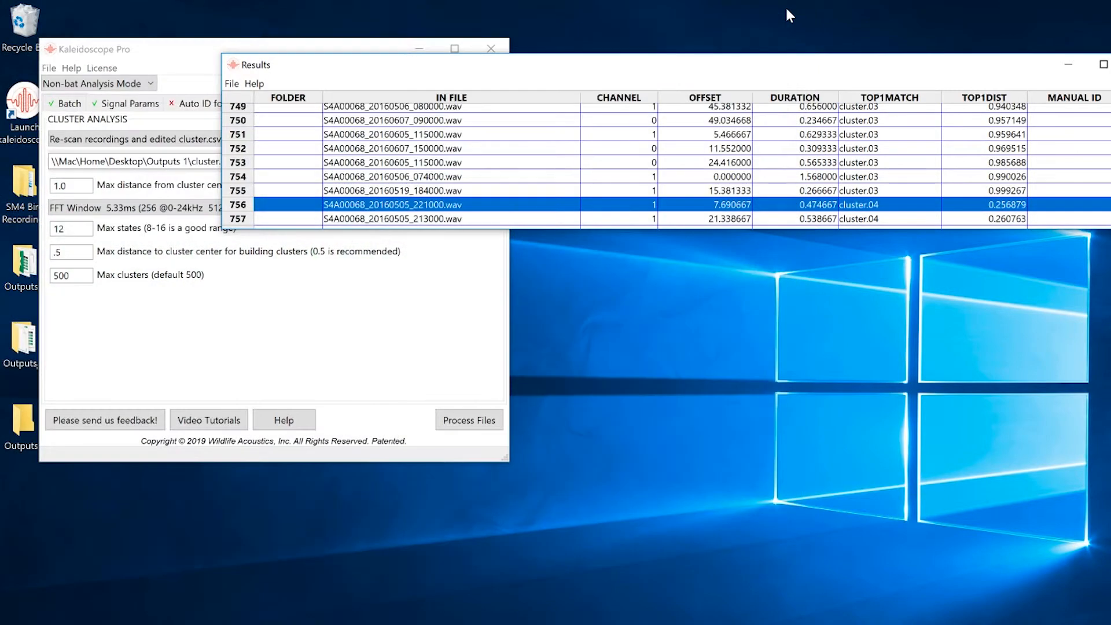
pyautogui.moveTo(906, 69); pyautogui.dragTo(752, 70)
pyautogui.click(983, 64)
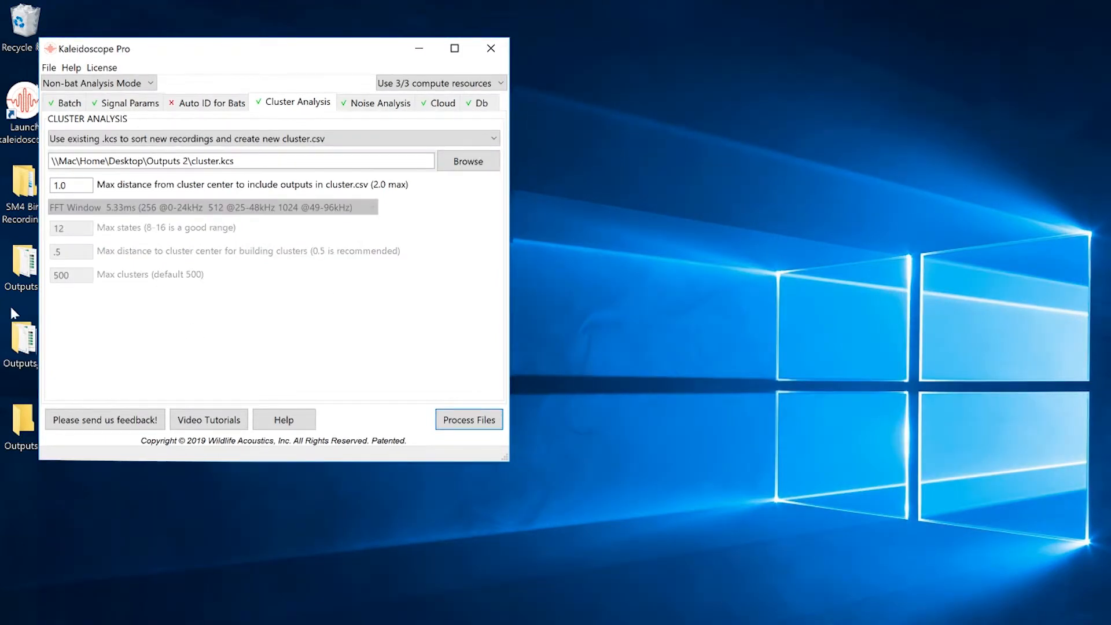
pyautogui.doubleClick(23, 339)
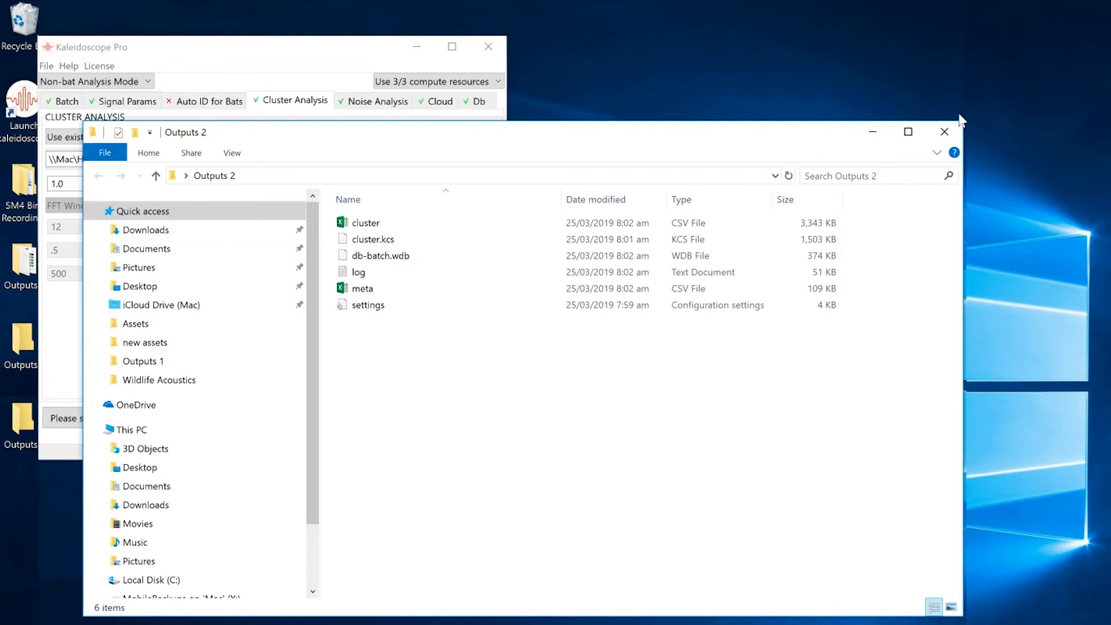
pyautogui.click(946, 134)
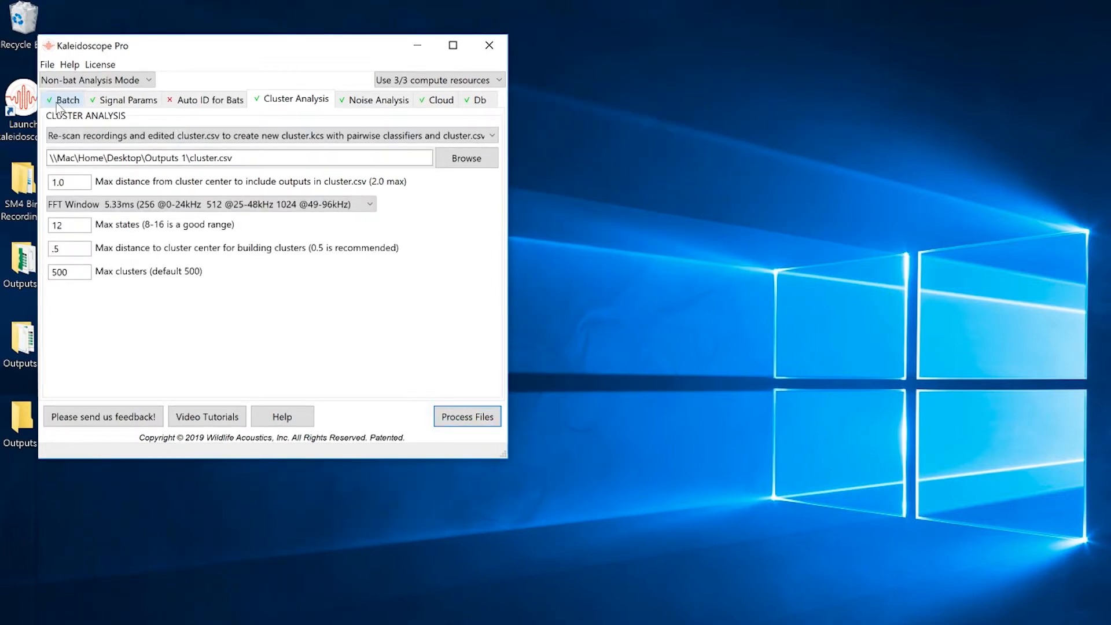
# - Set the batch input directory to dataset 2 inside SM4 Bird Recordings
pyautogui.click(60, 101)
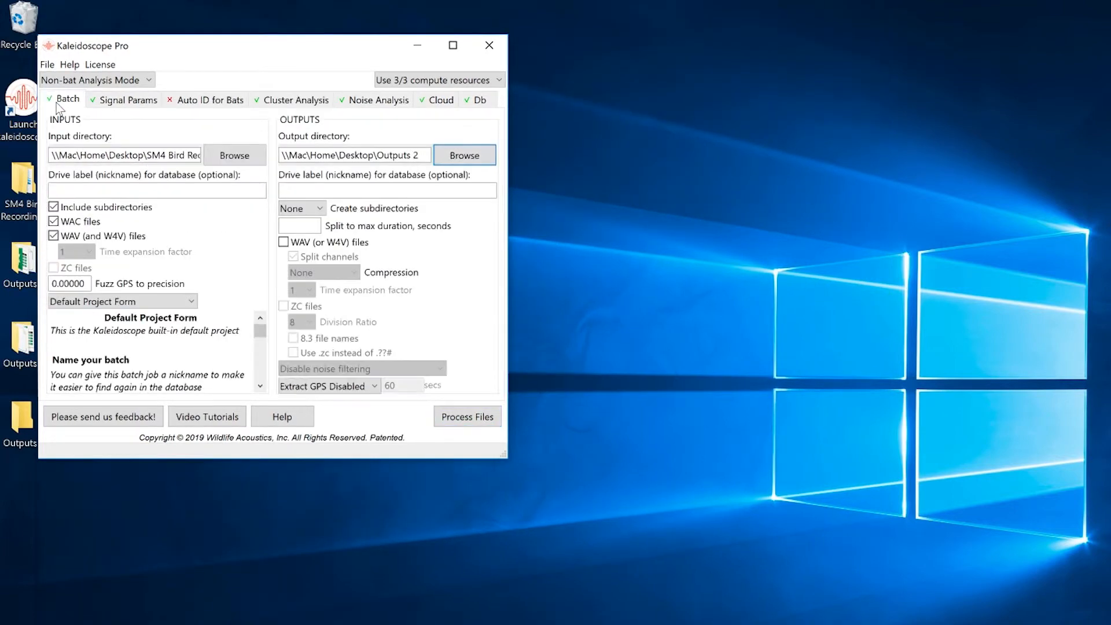
pyautogui.click(239, 158)
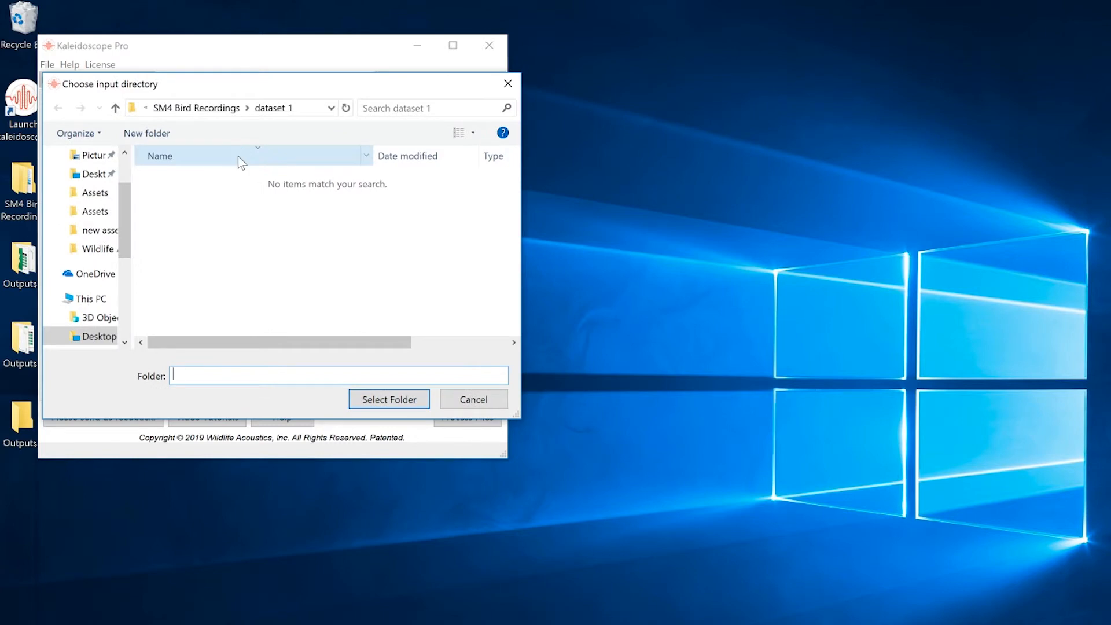
pyautogui.click(113, 179)
pyautogui.doubleClick(157, 229)
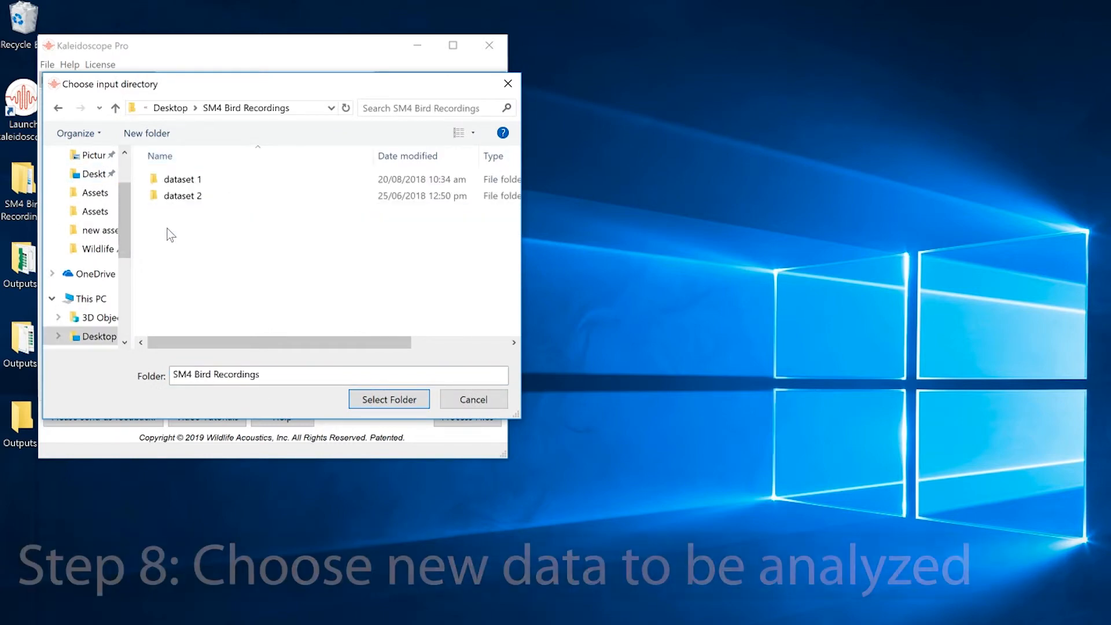
pyautogui.doubleClick(200, 197)
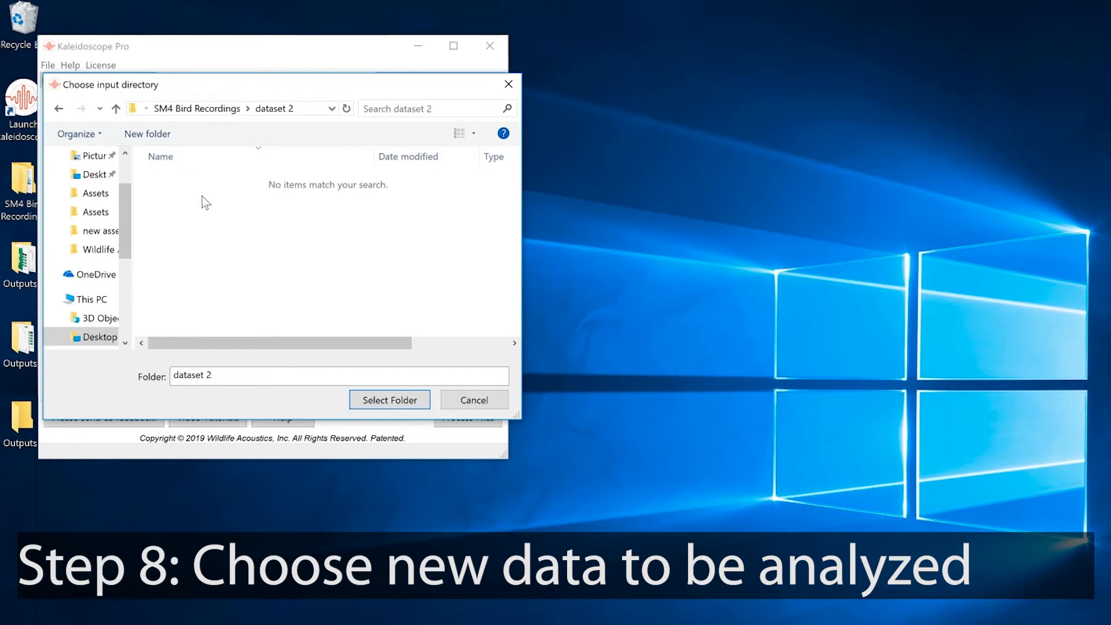
pyautogui.click(389, 400)
# - Set the batch output directory to the Outputs 3 folder on the Desktop
pyautogui.click(469, 156)
pyautogui.click(94, 174)
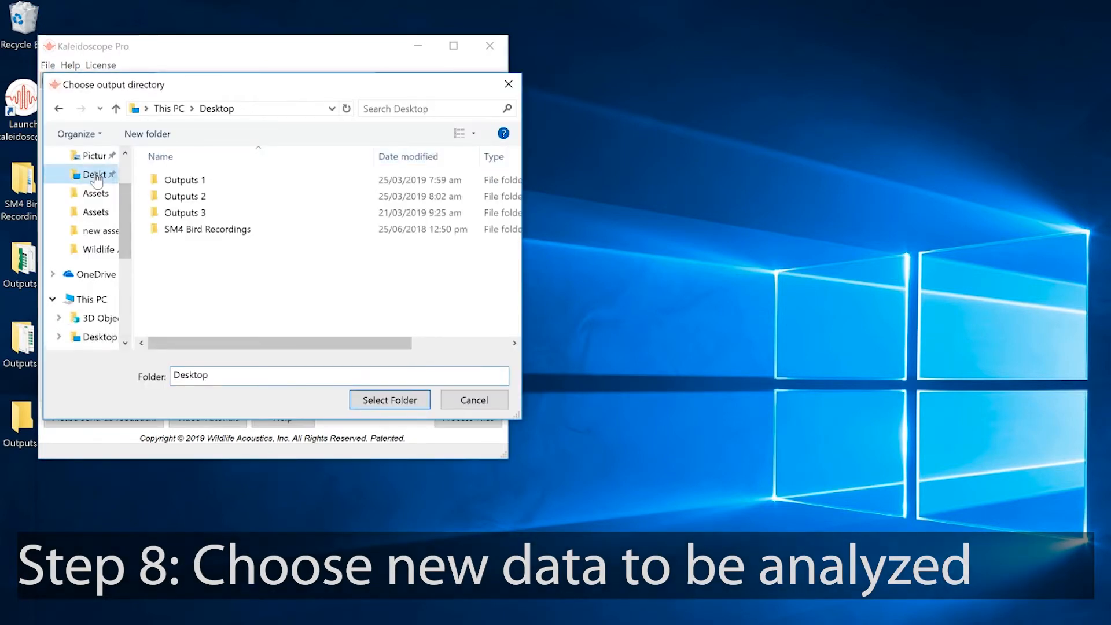
pyautogui.click(173, 215)
pyautogui.doubleClick(172, 213)
pyautogui.click(390, 400)
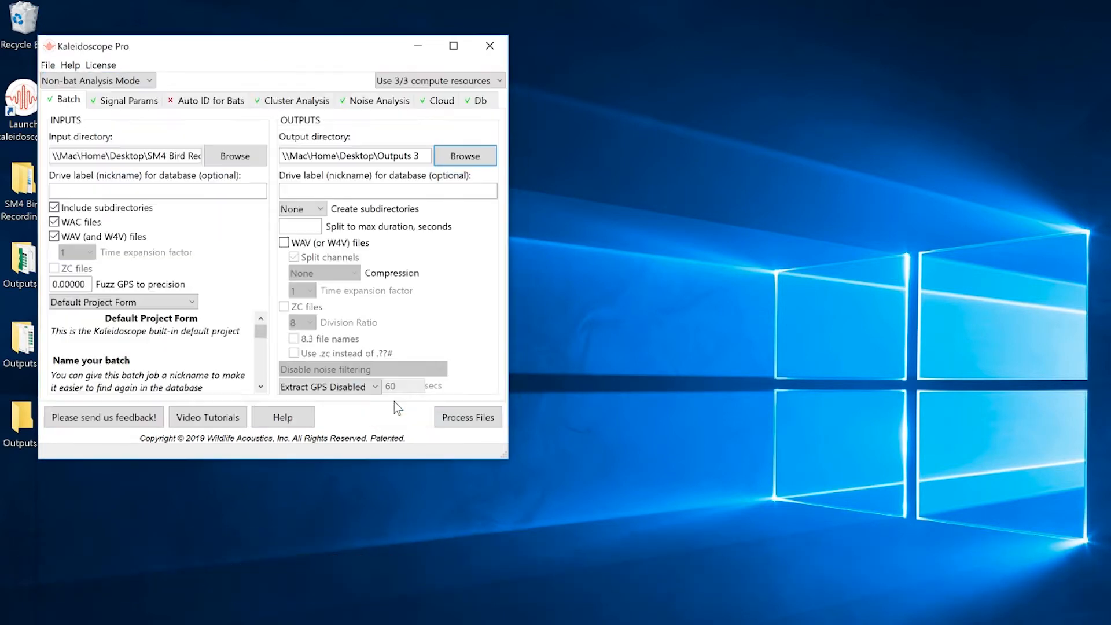
# - Sort the new recordings using the existing cluster.kcs from Outputs 2 and process the files
pyautogui.click(304, 102)
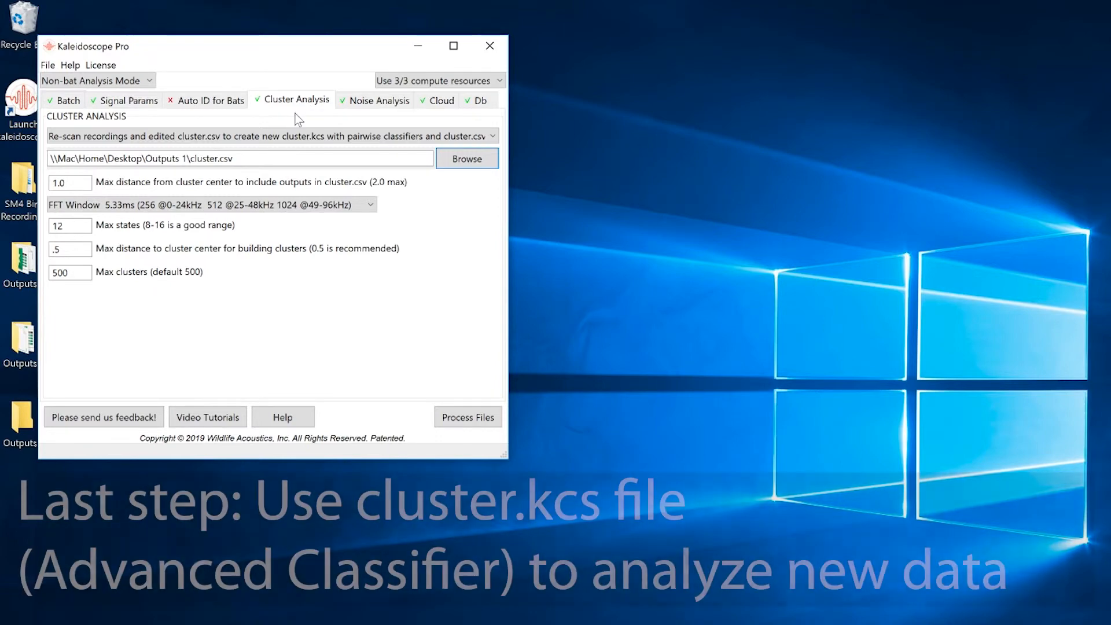
pyautogui.click(288, 137)
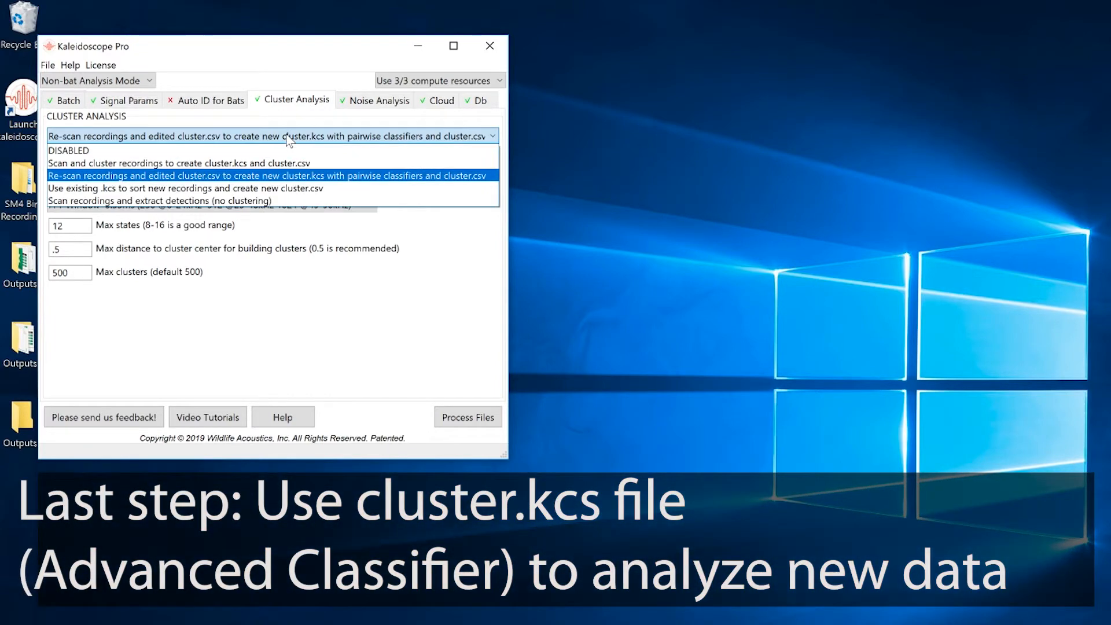
pyautogui.click(290, 191)
pyautogui.click(476, 418)
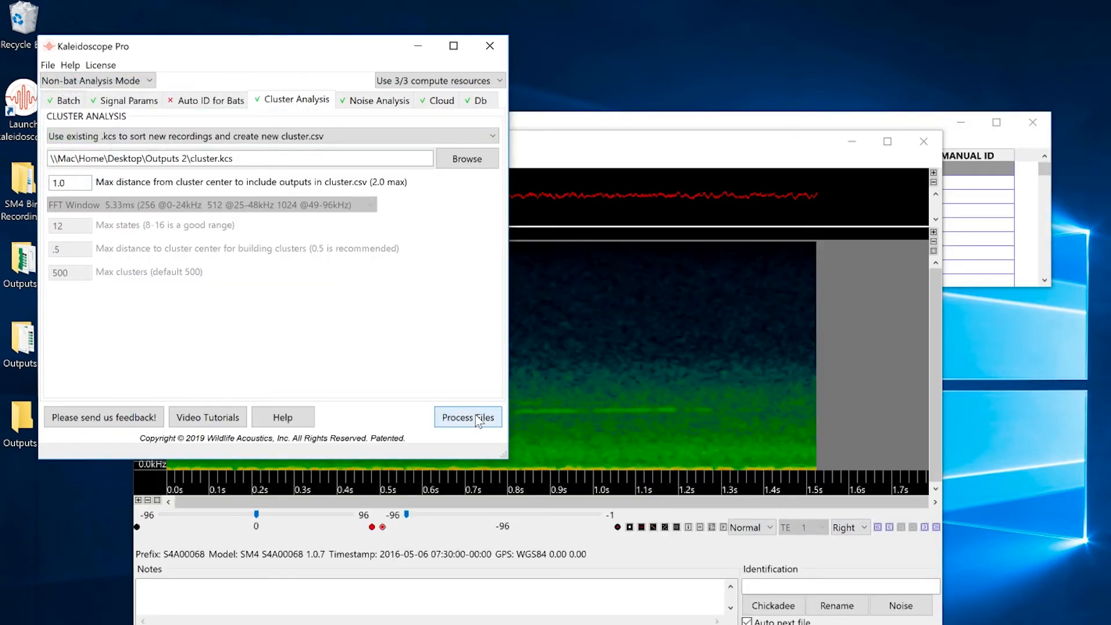
# - Arrange the viewer beside the results table and step file by file through the newly classified Chickadee and Titmouse detections
pyautogui.moveTo(550, 152); pyautogui.dragTo(410, 20)
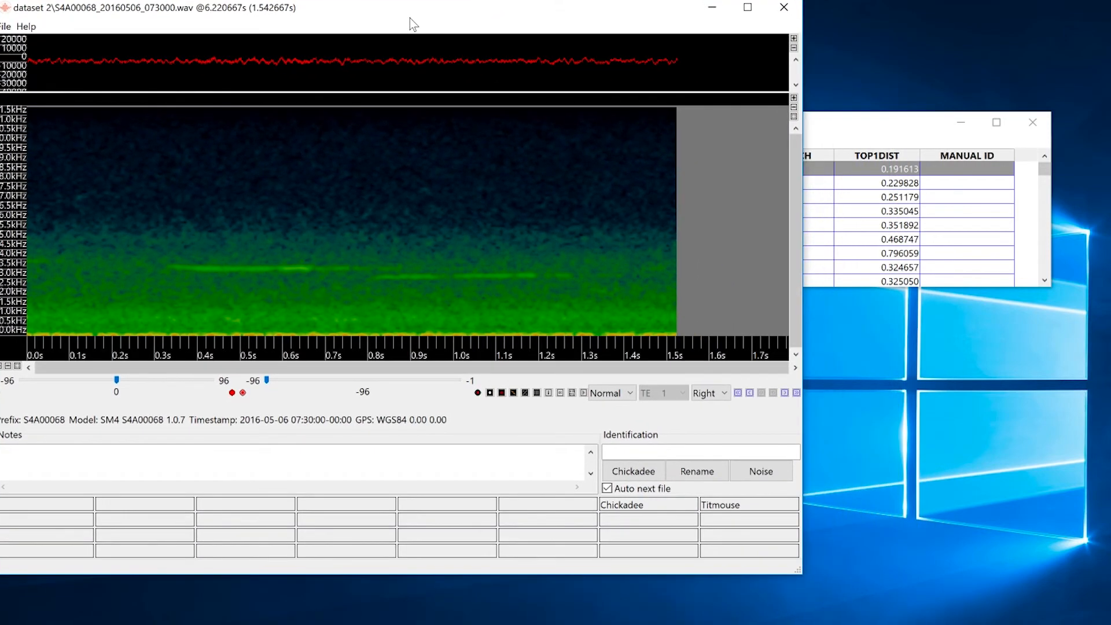
pyautogui.moveTo(865, 125); pyautogui.dragTo(973, 115)
pyautogui.click(570, 14)
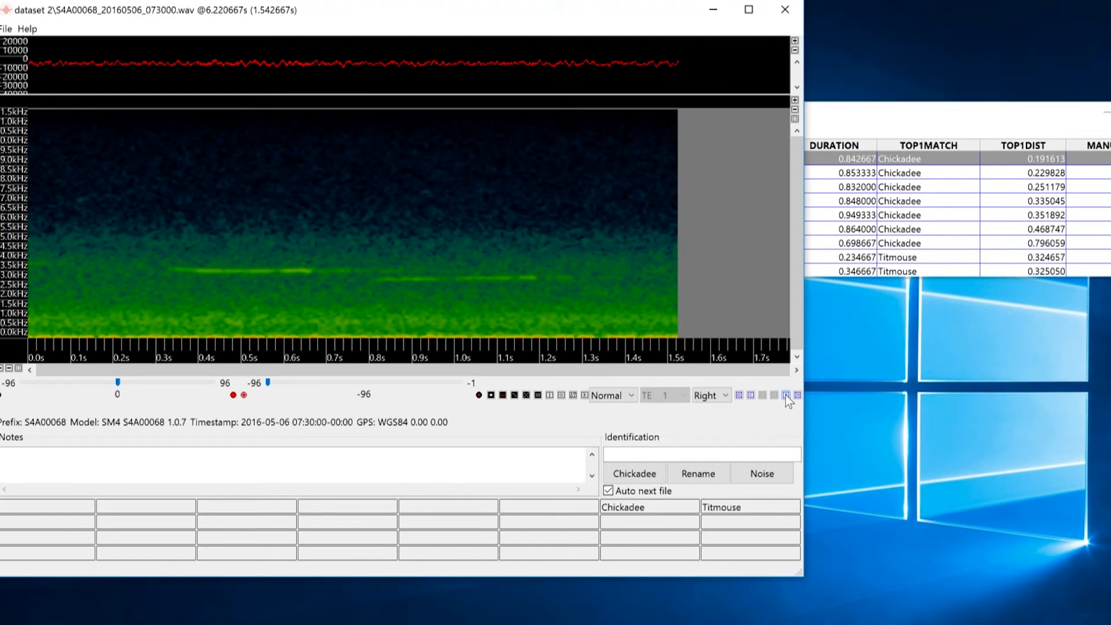
pyautogui.click(786, 394)
pyautogui.click(785, 395)
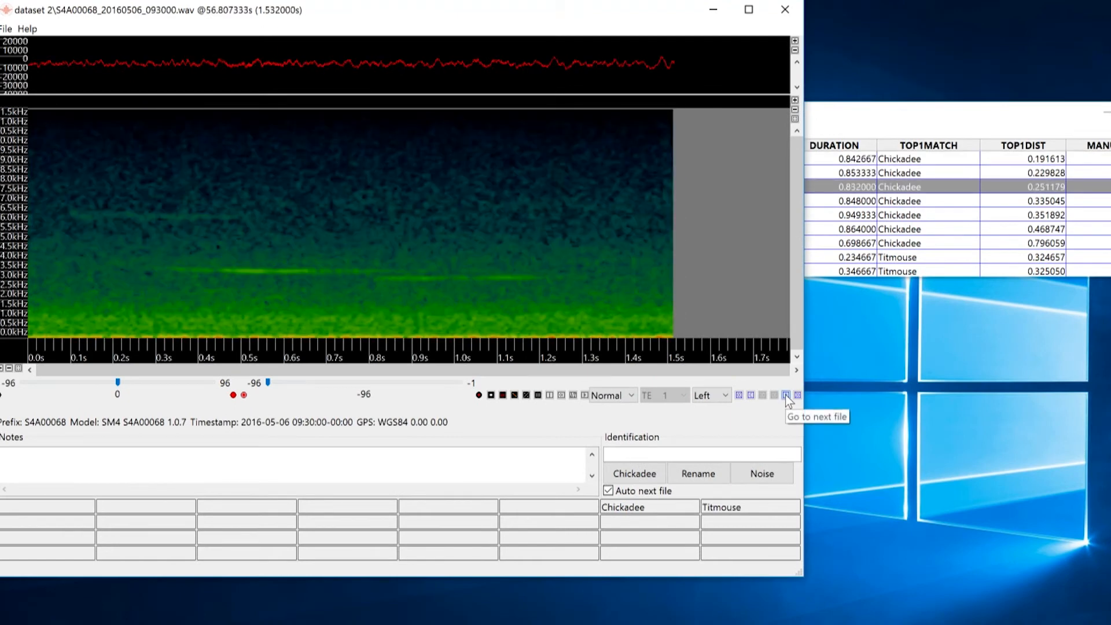
pyautogui.click(785, 395)
pyautogui.click(786, 395)
pyautogui.click(785, 395)
pyautogui.click(786, 394)
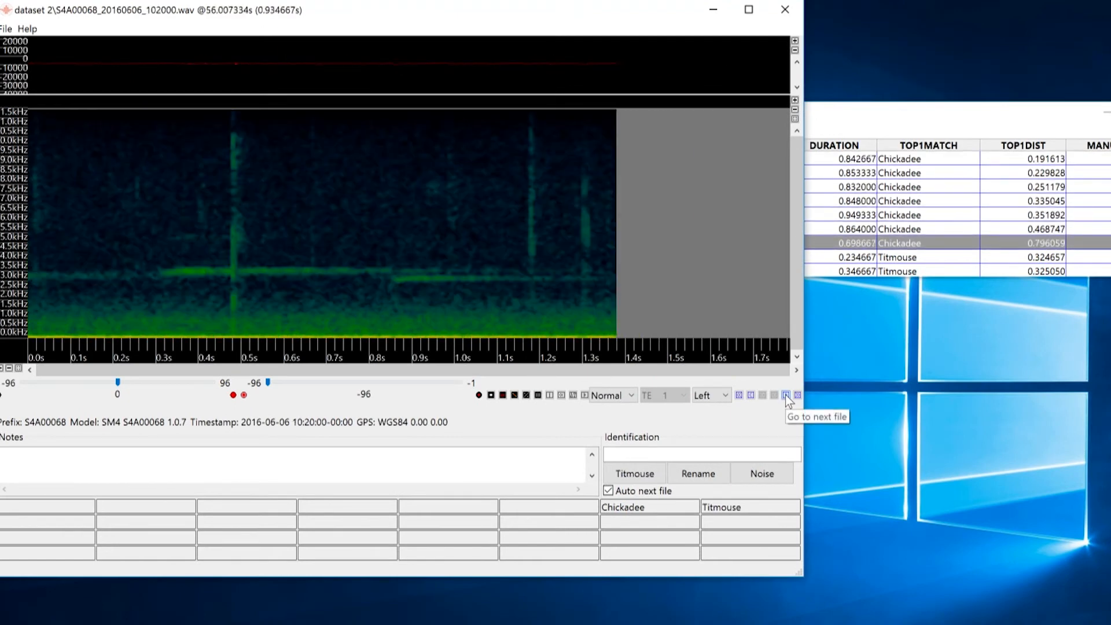
pyautogui.click(786, 395)
pyautogui.click(786, 394)
pyautogui.click(786, 394)
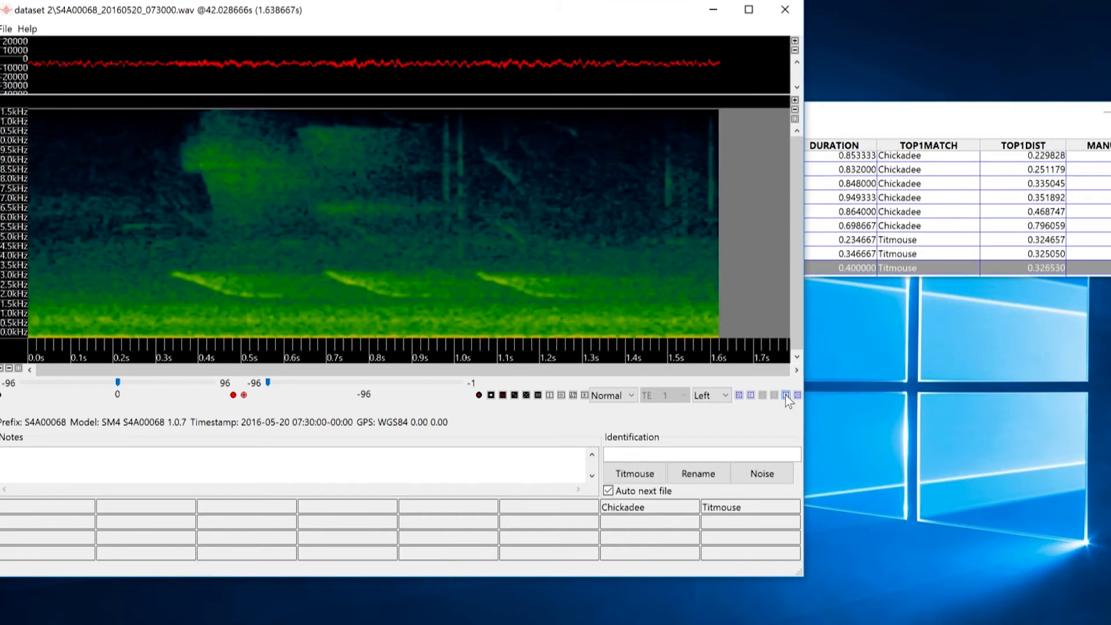
pyautogui.click(785, 395)
pyautogui.click(786, 395)
pyautogui.click(785, 395)
pyautogui.click(786, 394)
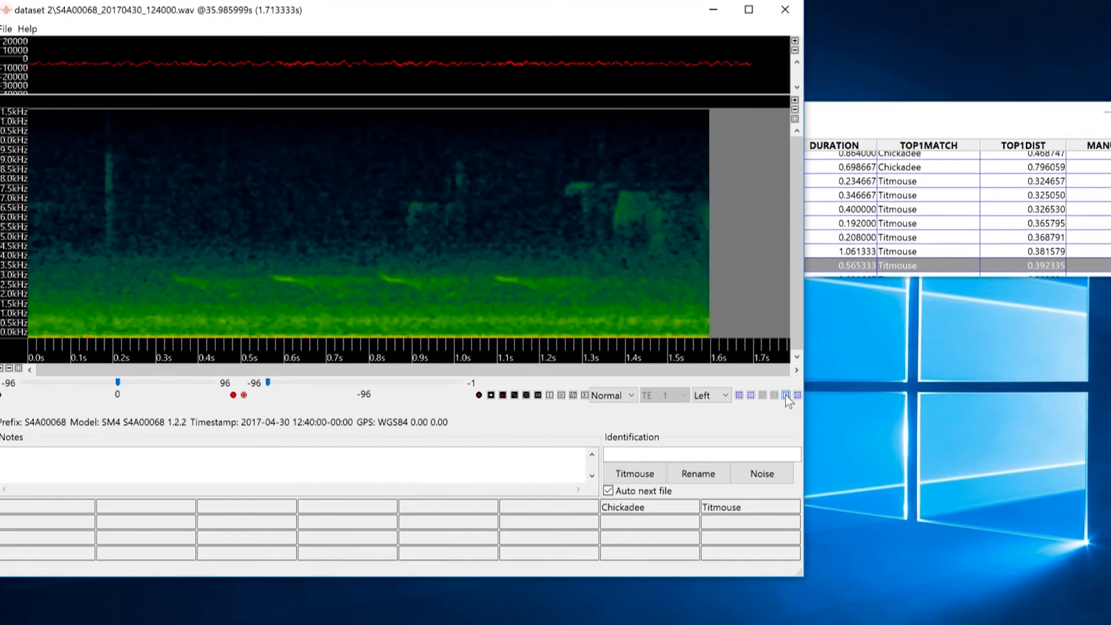
pyautogui.click(785, 394)
pyautogui.click(786, 395)
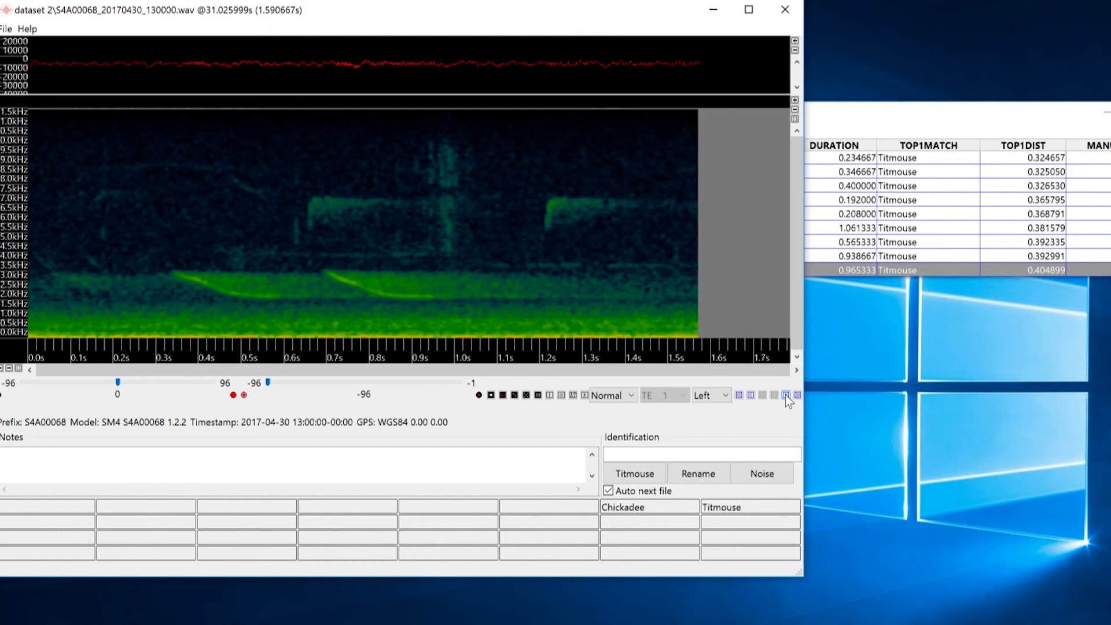
# - Jump folder by folder through the remaining unlabeled cluster detections to review them
pyautogui.click(799, 395)
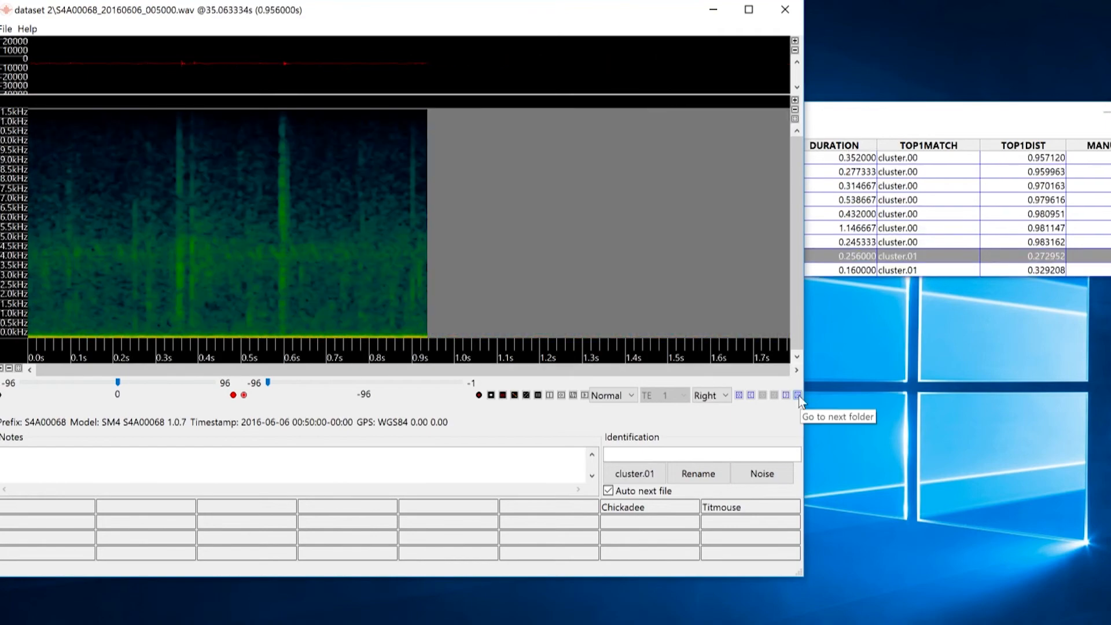
pyautogui.click(799, 394)
pyautogui.click(799, 395)
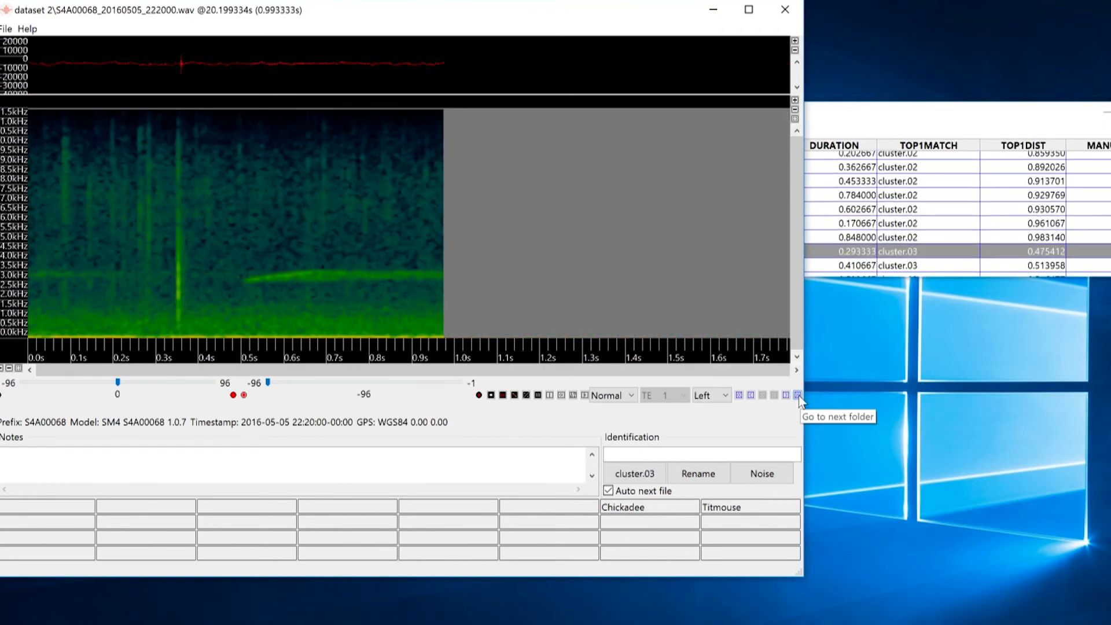
pyautogui.click(798, 395)
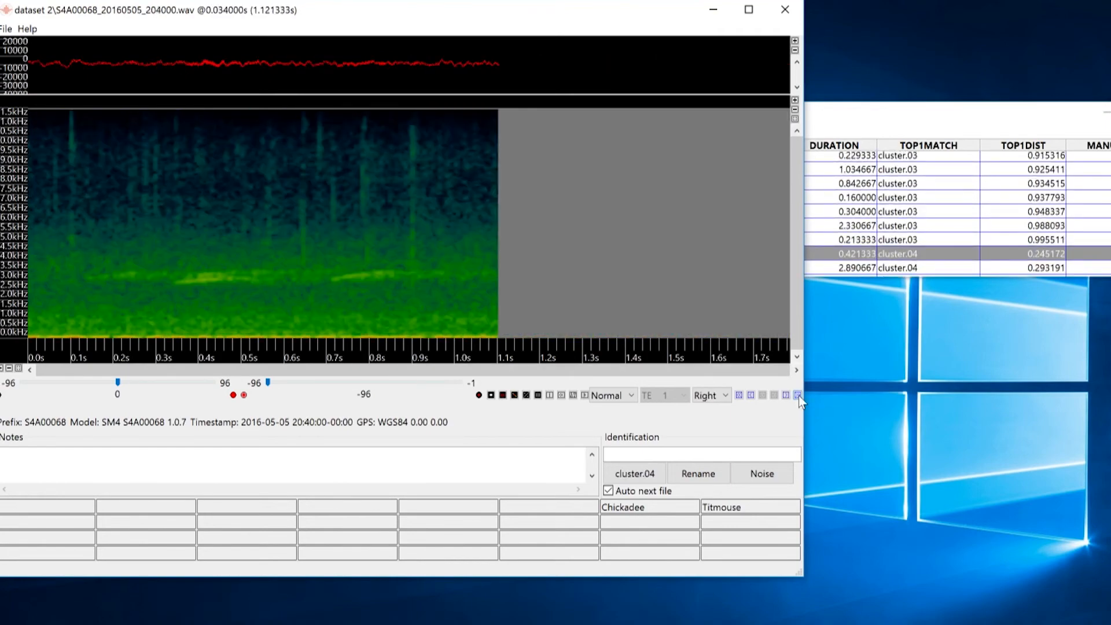